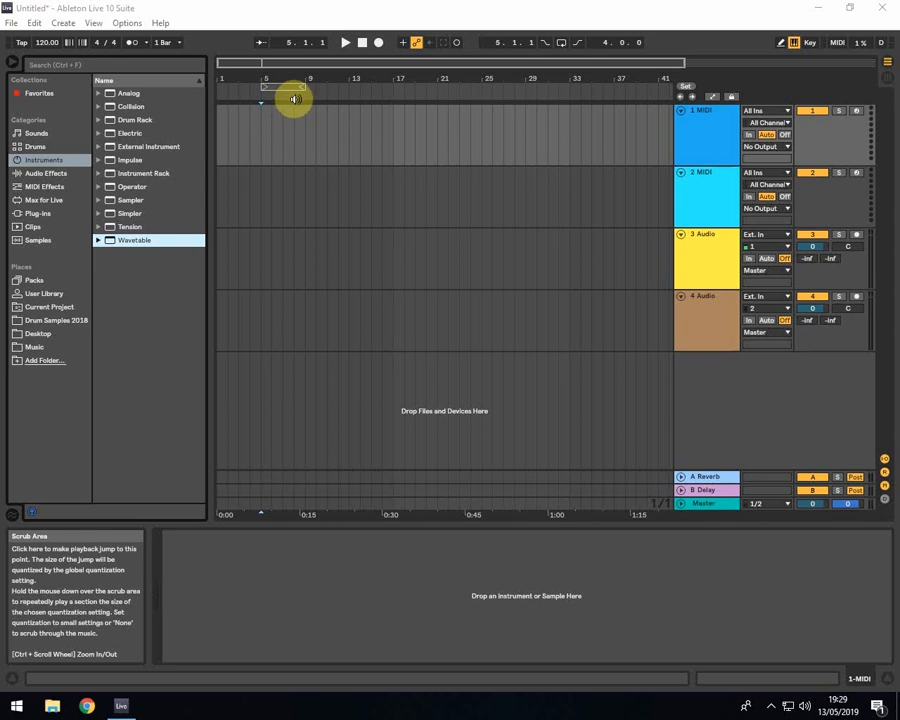
click(680, 110)
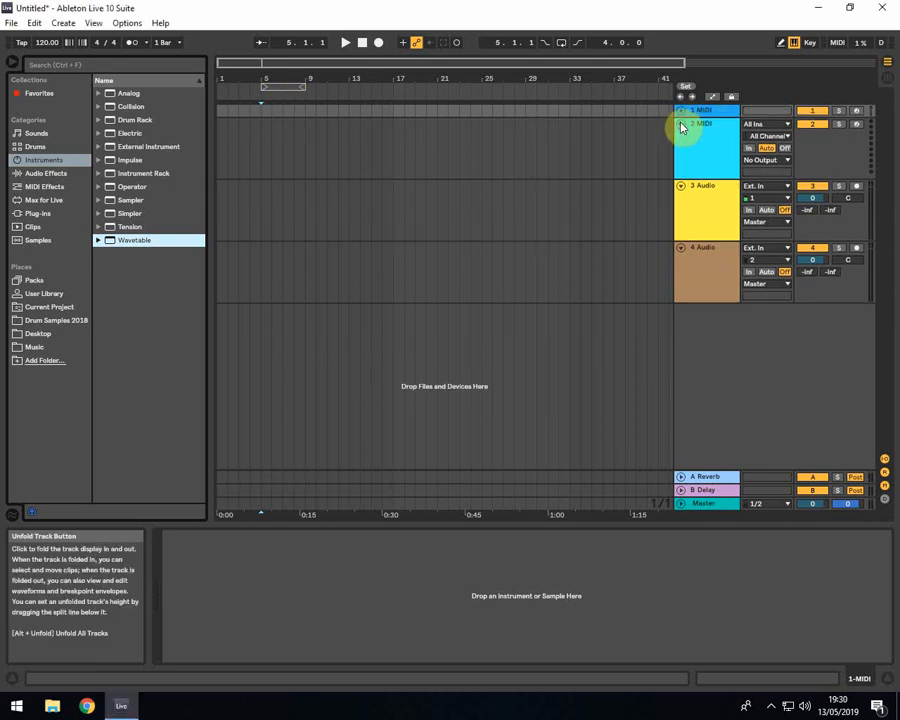
click(680, 110)
click(718, 108)
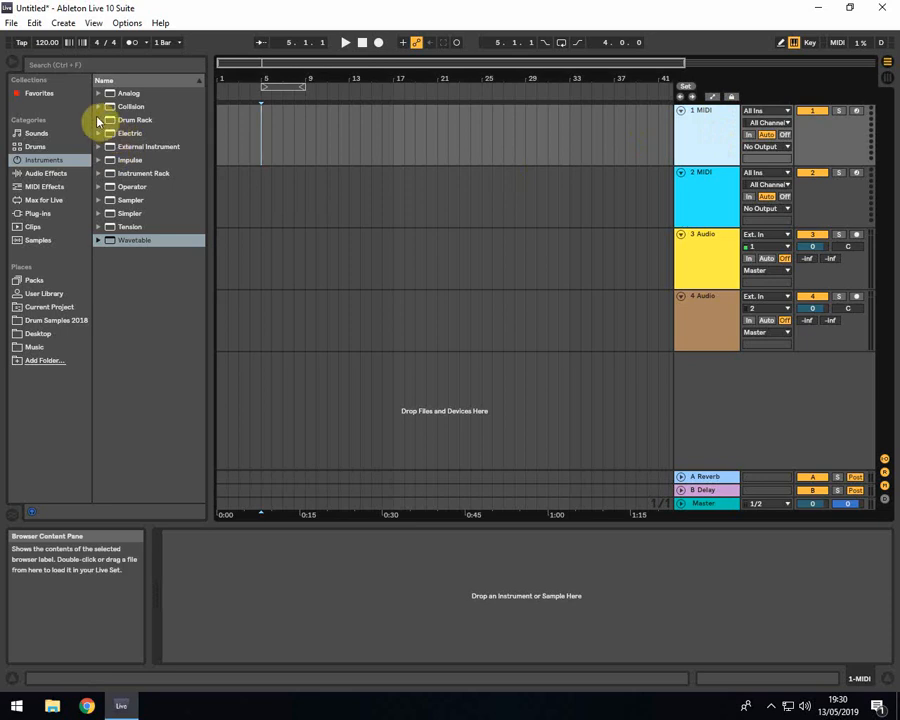
Look through the browser's content categories from Sounds and Drums to Clips and Samples, returning to MIDI Effects
click(30, 133)
click(30, 146)
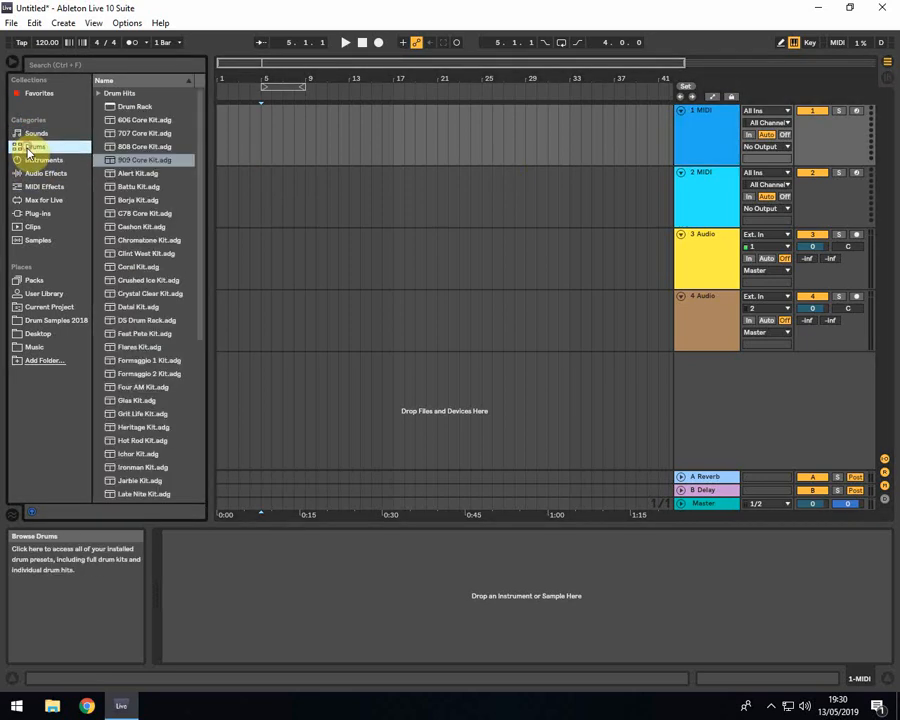
click(30, 160)
click(30, 173)
click(30, 186)
click(30, 200)
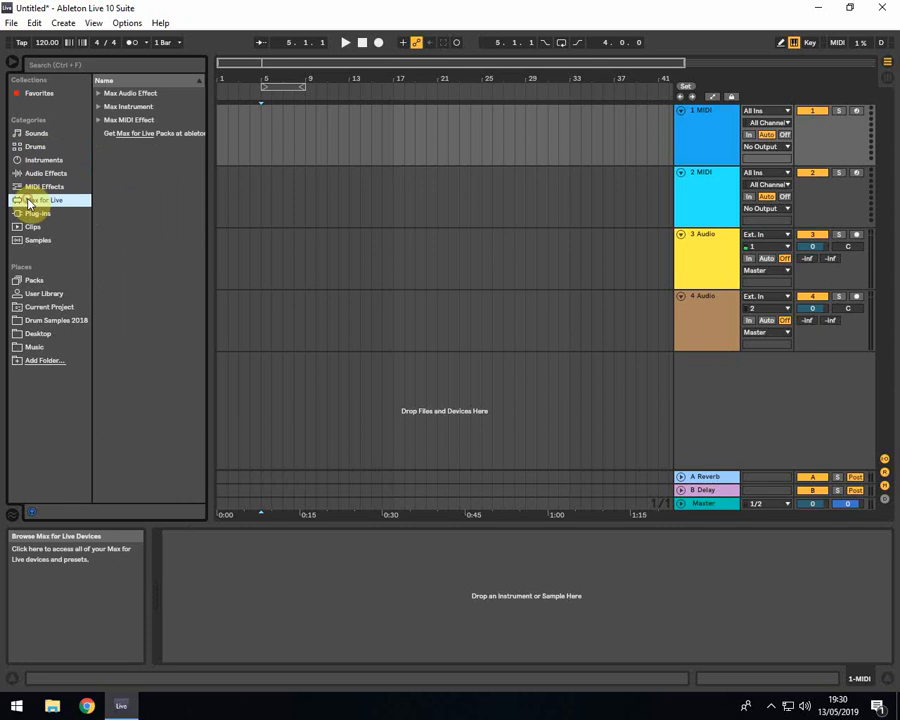
click(30, 214)
click(31, 227)
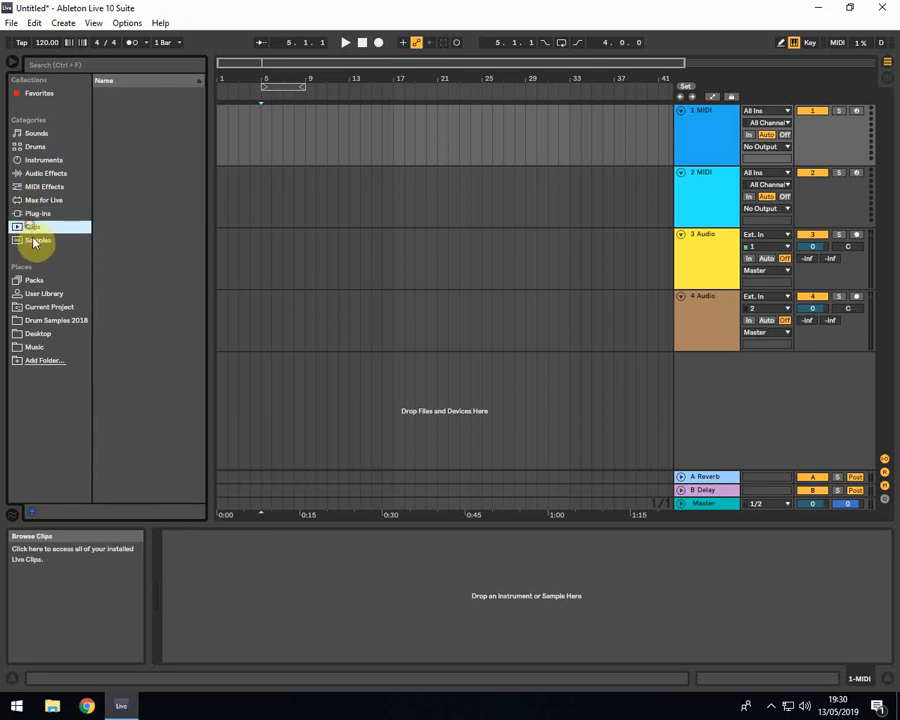
click(33, 240)
click(36, 187)
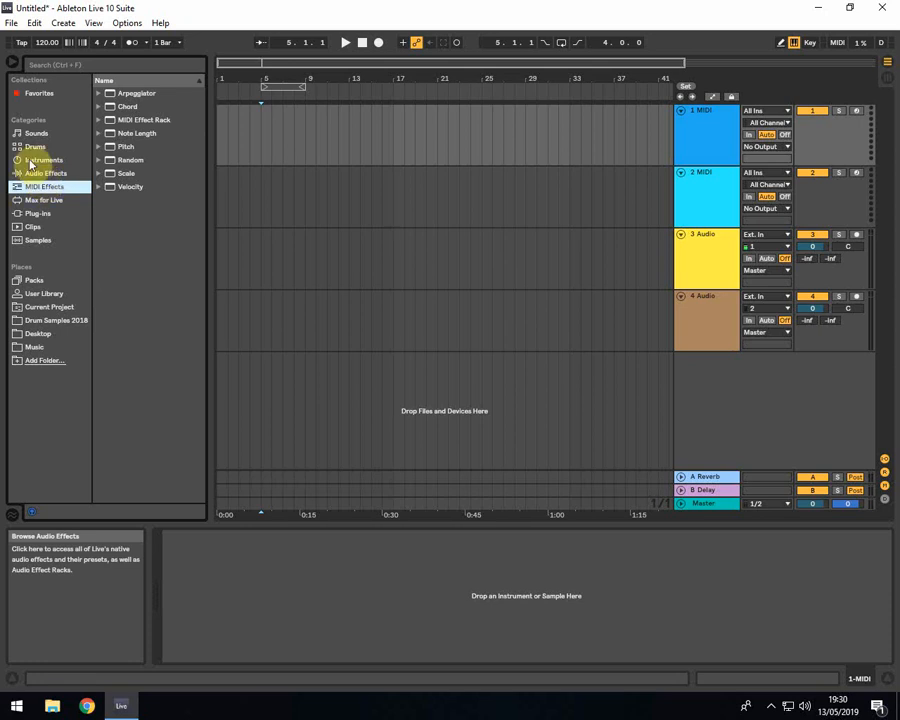
Preview a few presets in the Drums category, such as Cashon and Formaggio 2 Kit, and load 909 Core Kit onto the 1 MIDI track
click(29, 153)
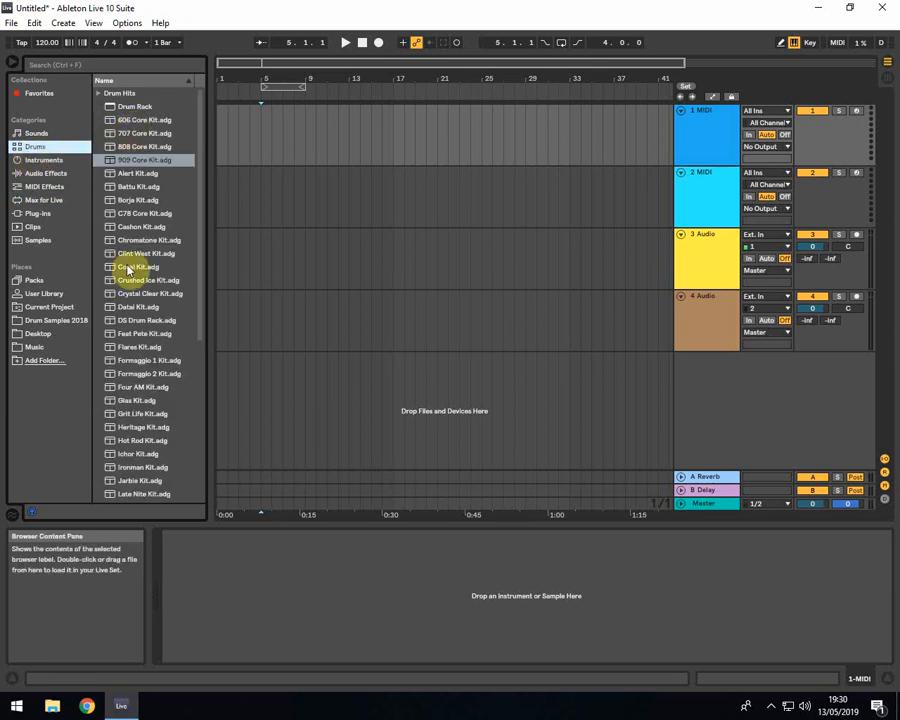
click(130, 226)
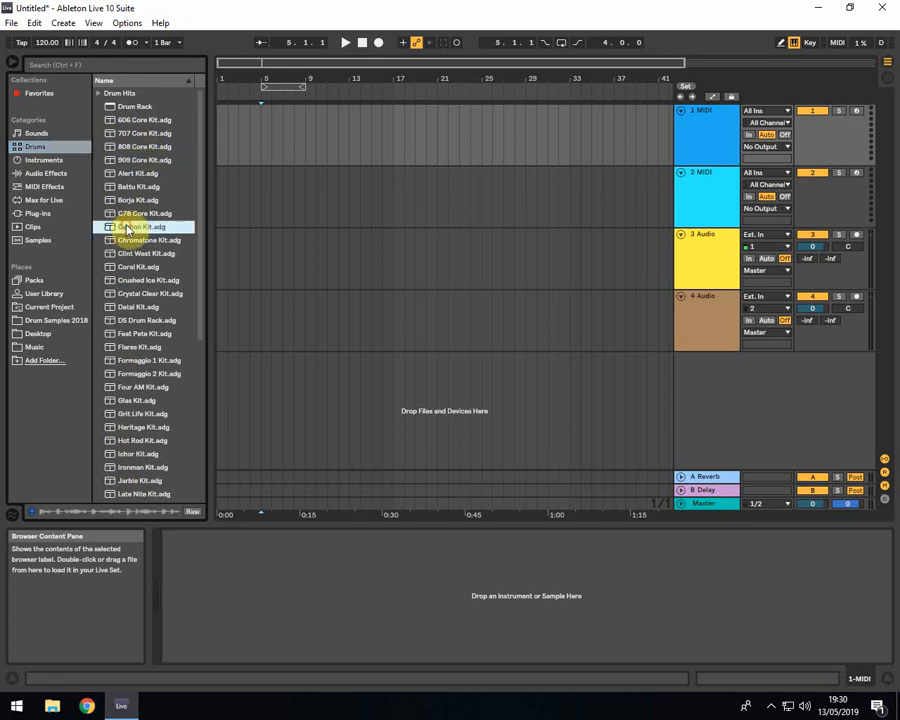
click(127, 307)
click(124, 372)
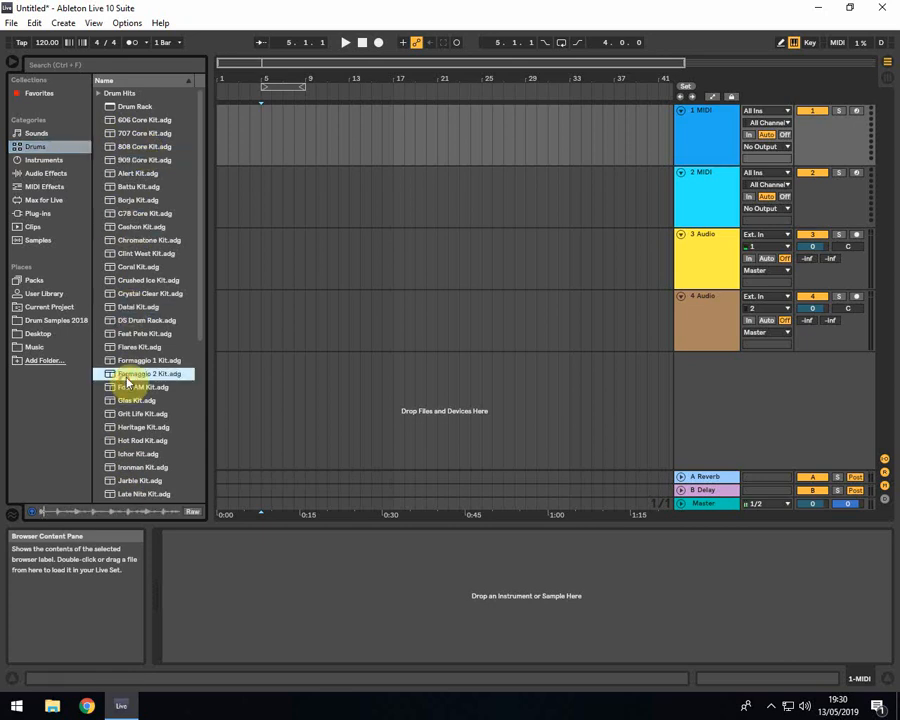
click(130, 308)
click(122, 93)
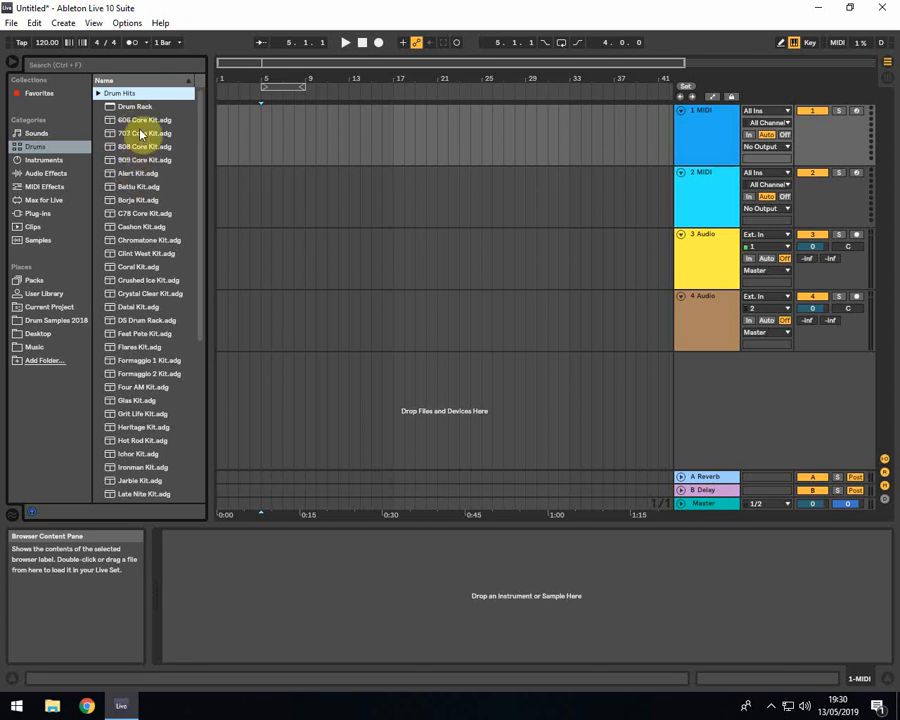
click(141, 161)
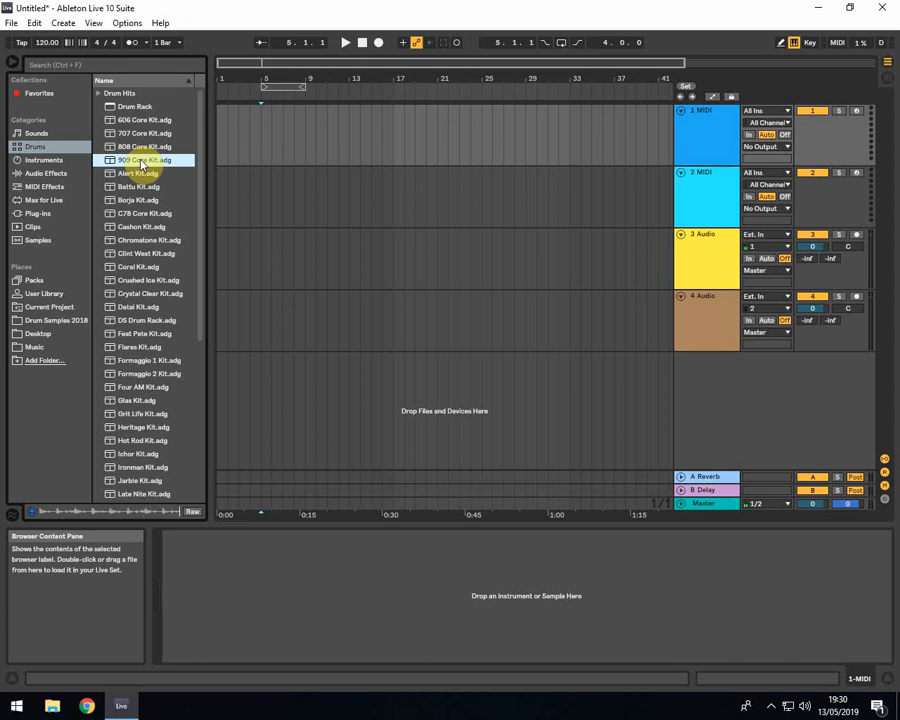
click(366, 133)
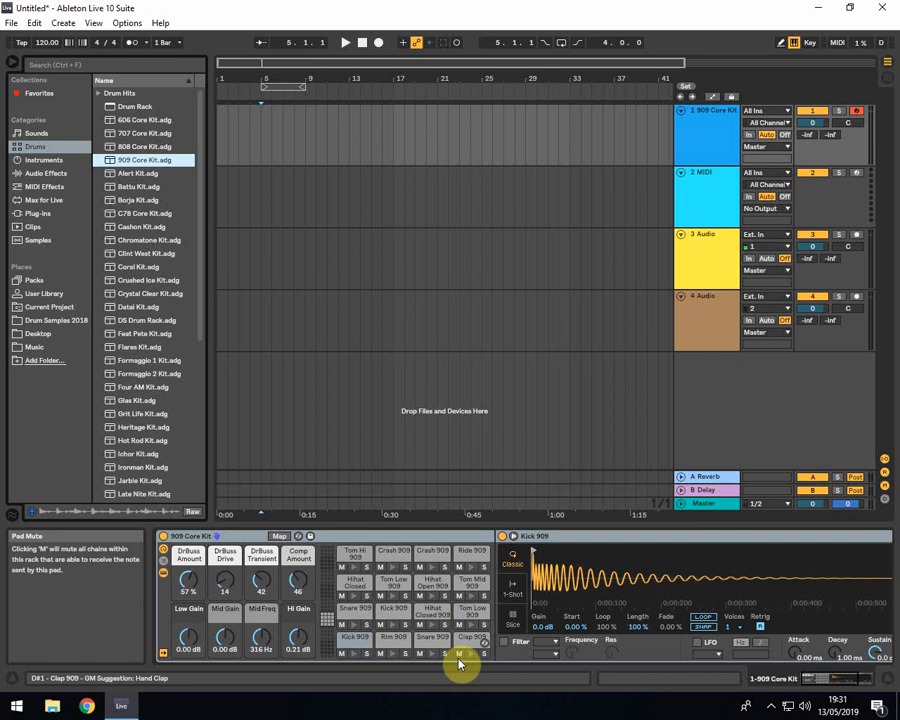
Audition the 909 Core Kit's pads by playing its kick, rim, snare, clap, hi-hat, tom, crash and ride sounds
key(a)
key(w)
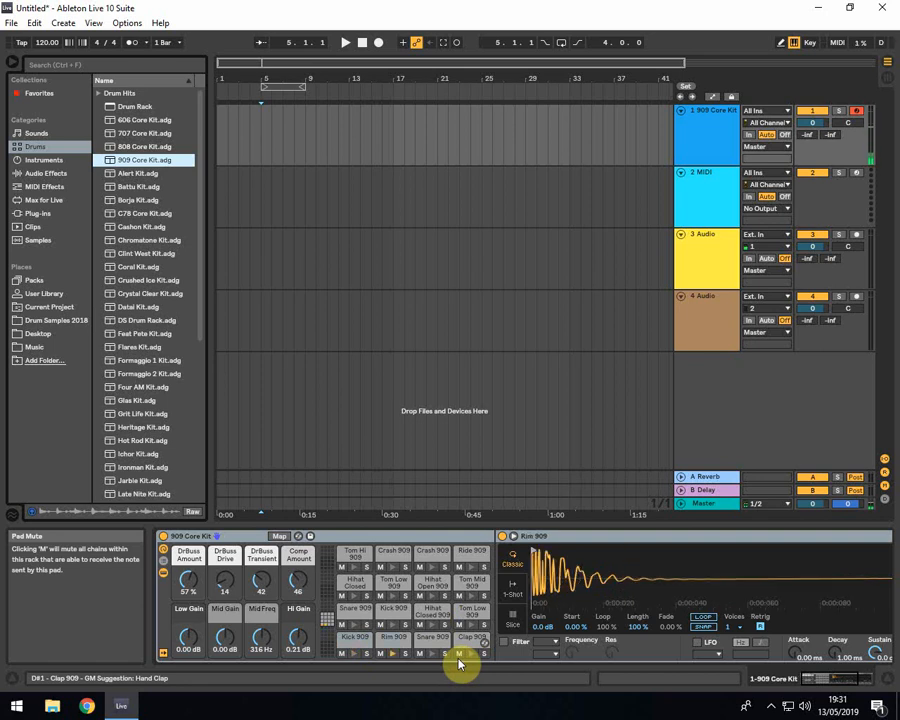
key(s)
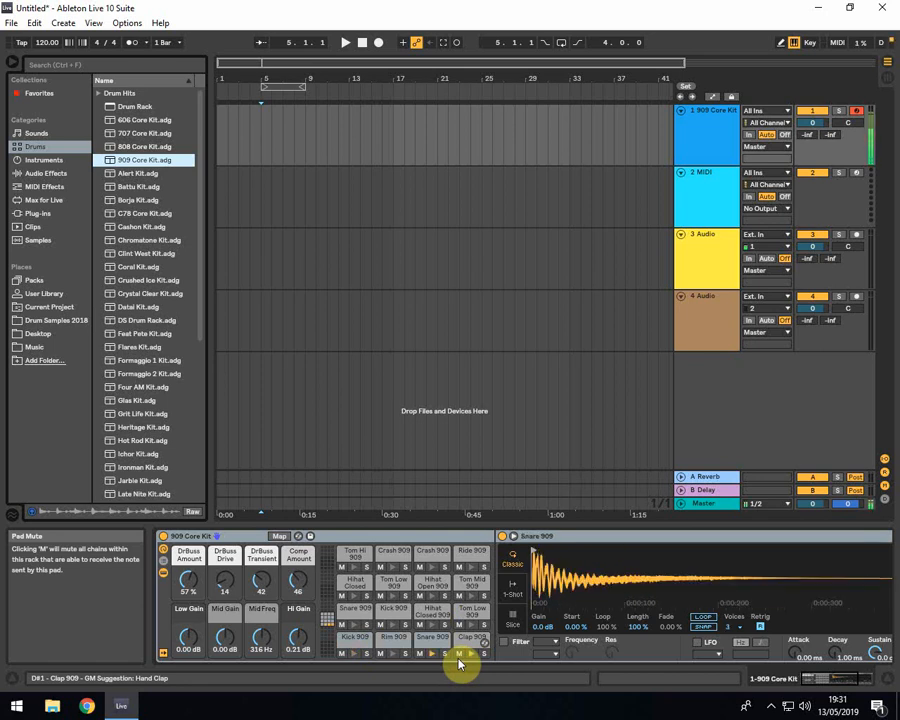
key(d)
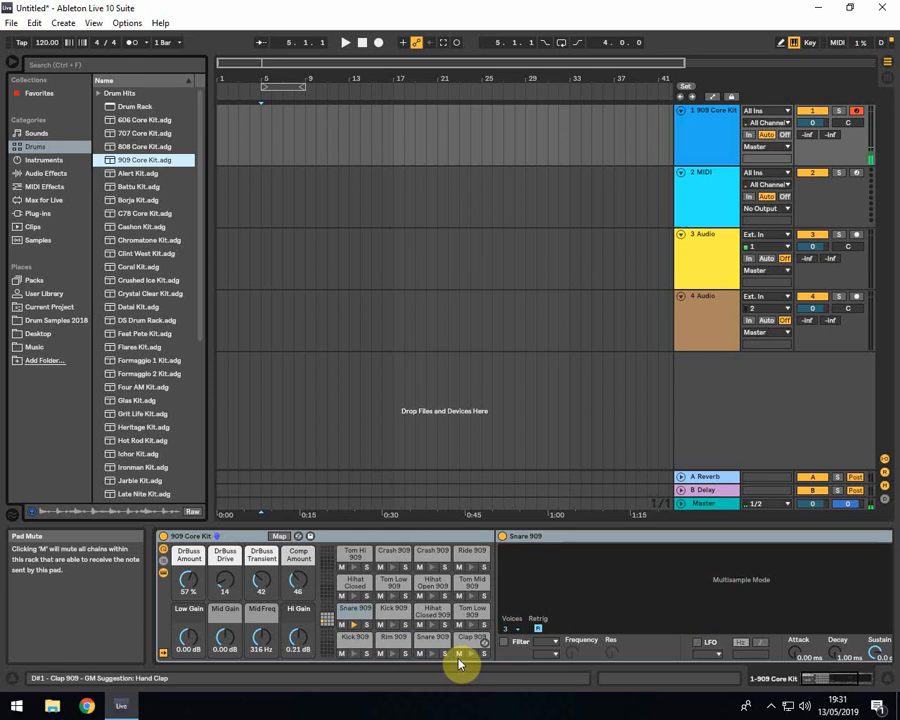
key(f)
key(t)
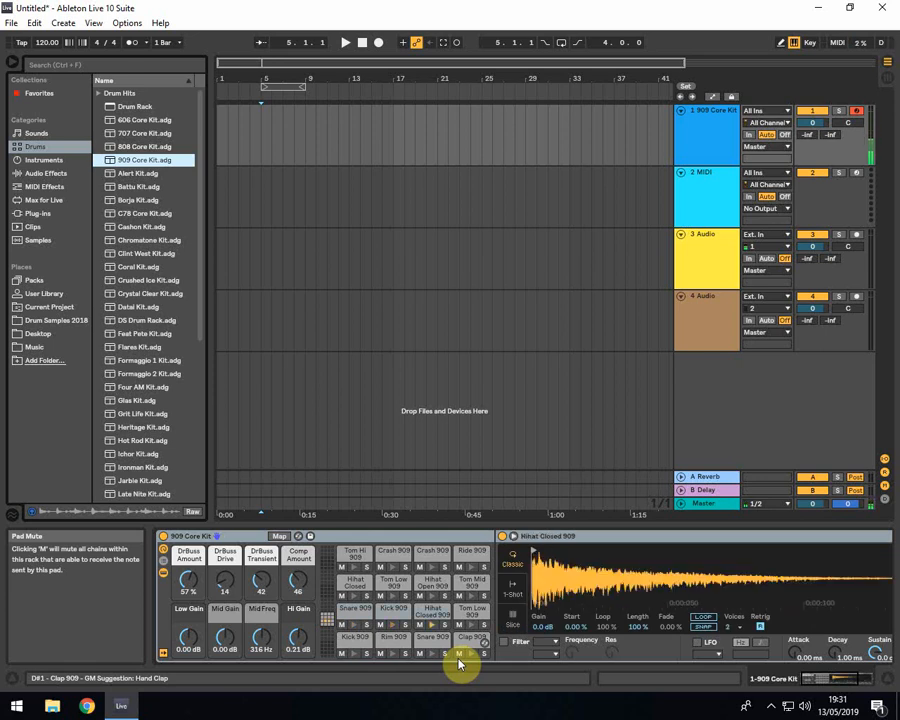
key(y)
key(u)
key(y)
key(u)
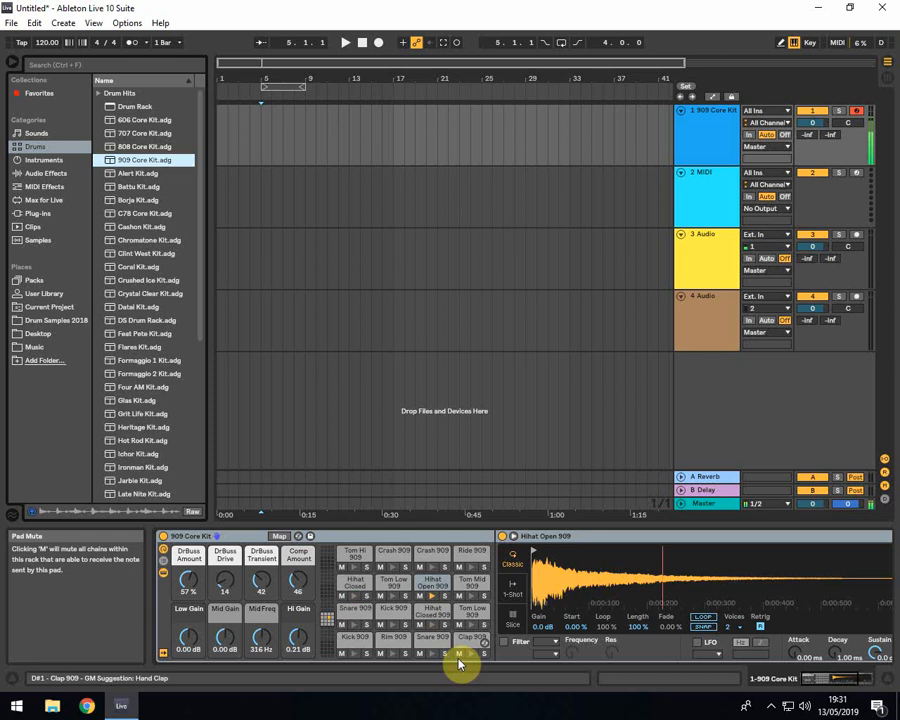
key(g)
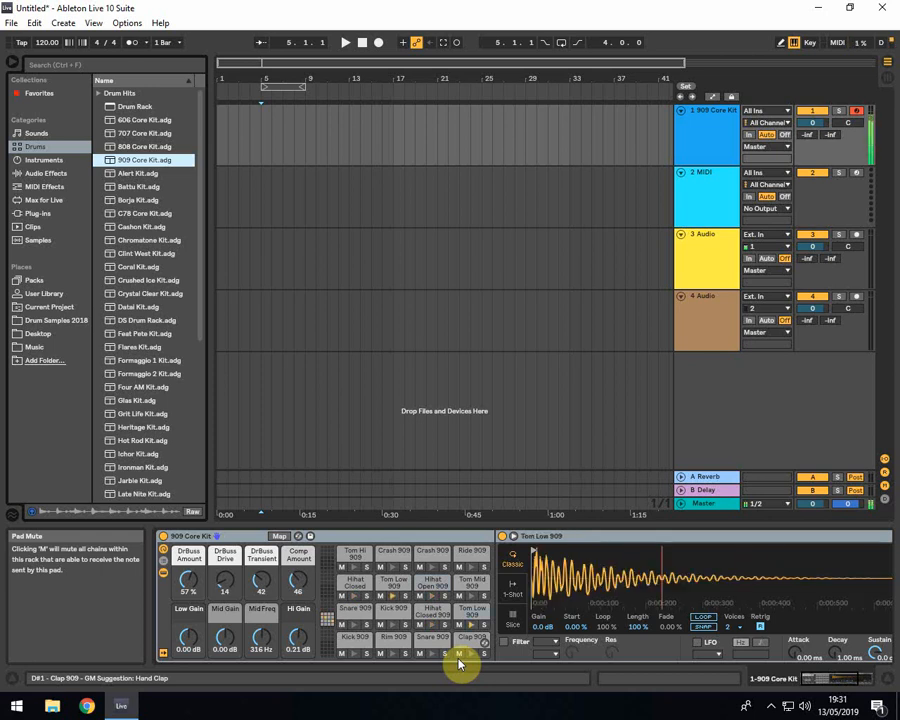
key(o)
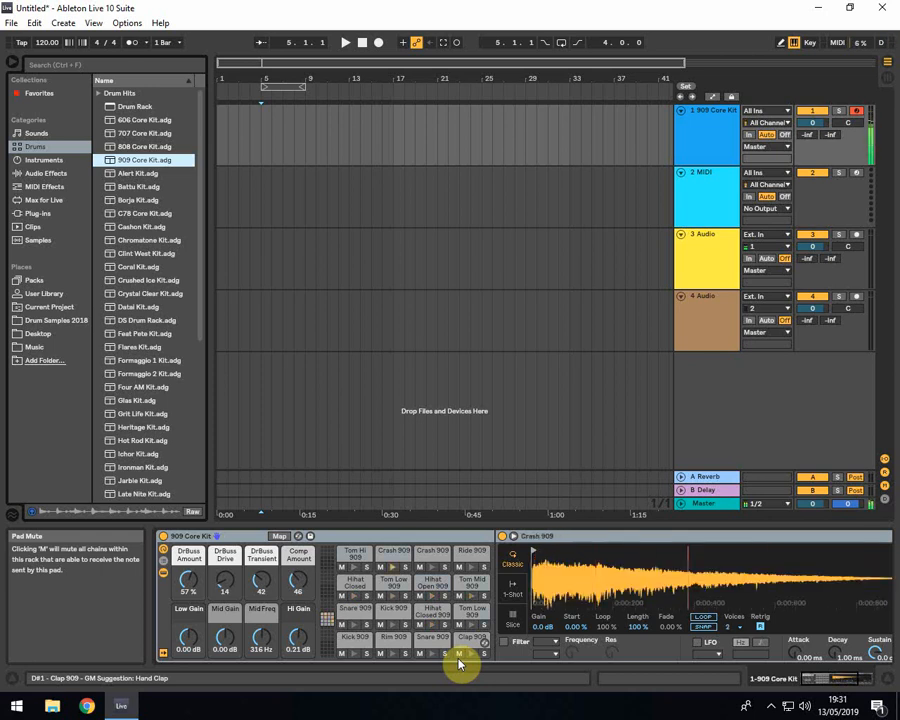
key(l)
key(p)
key(semicolon)
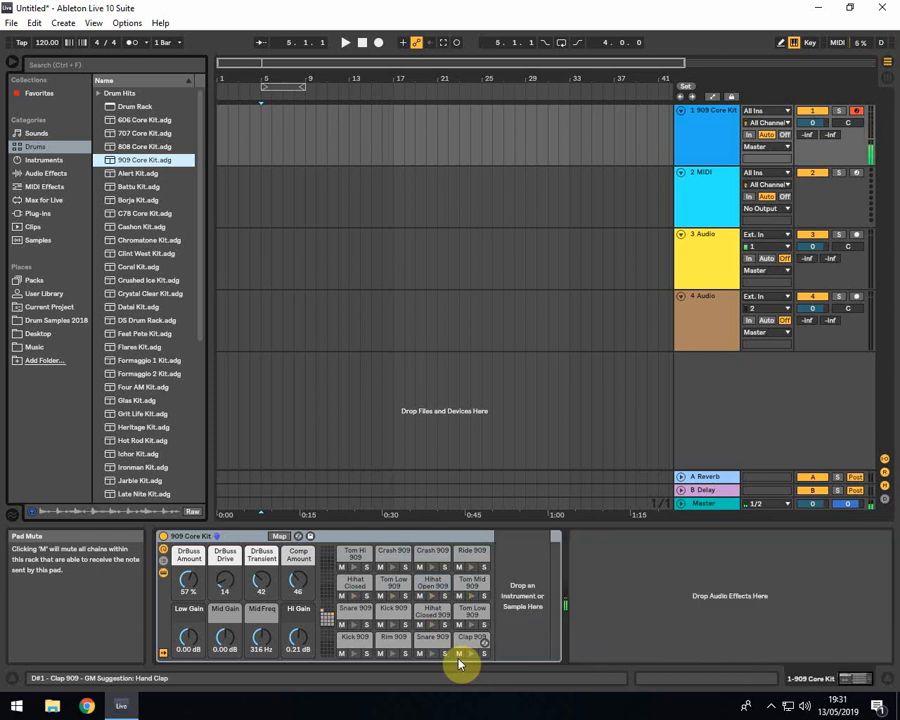
key(p)
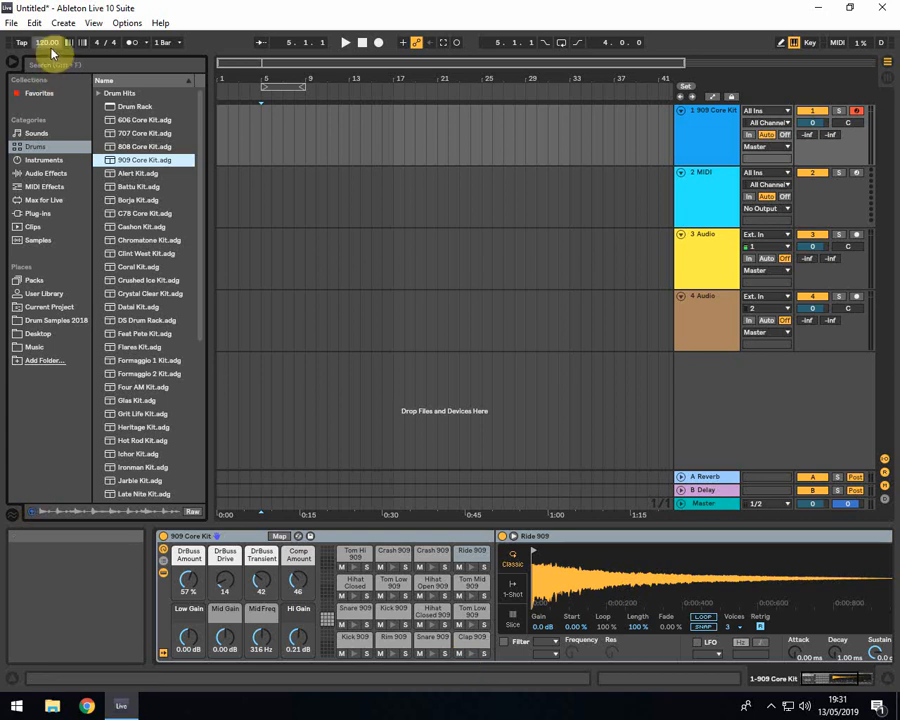
Turn on the metronome and place the insert marker at bar 1 of the 909 Core Kit track
click(12, 27)
click(12, 27)
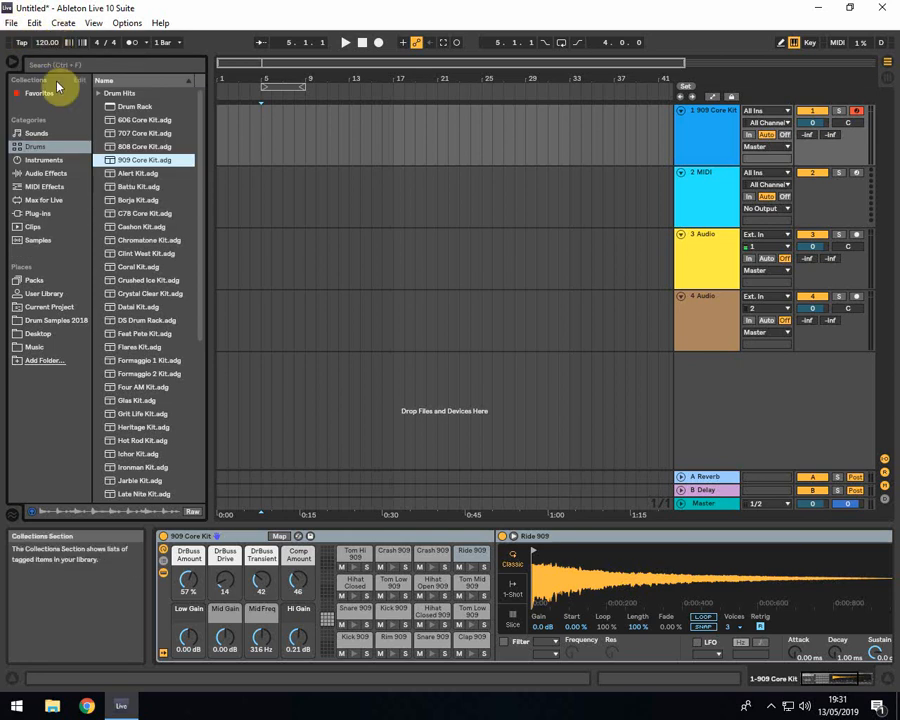
click(134, 42)
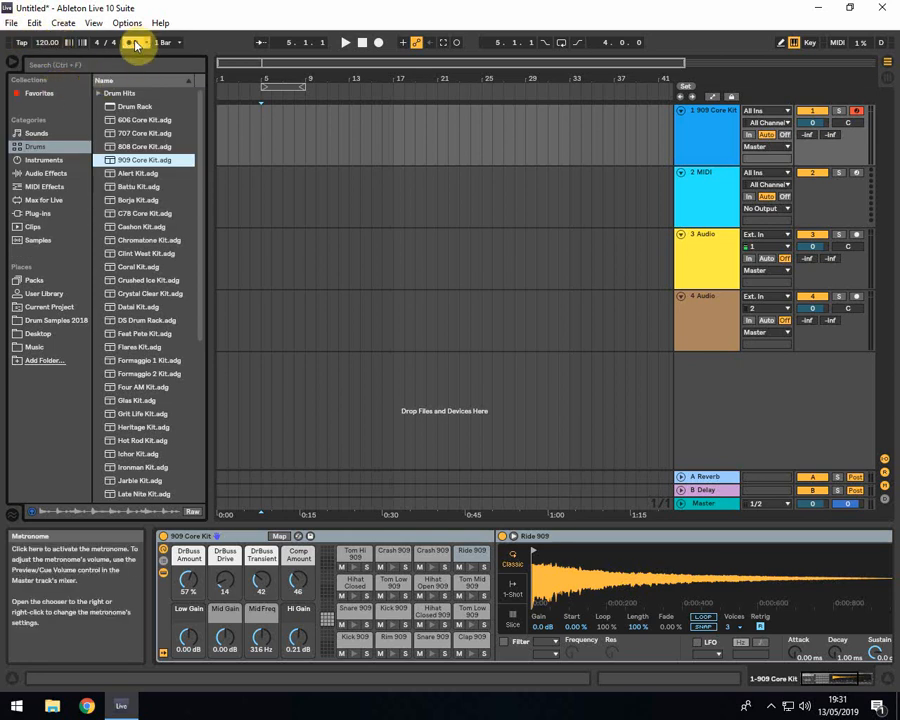
click(221, 116)
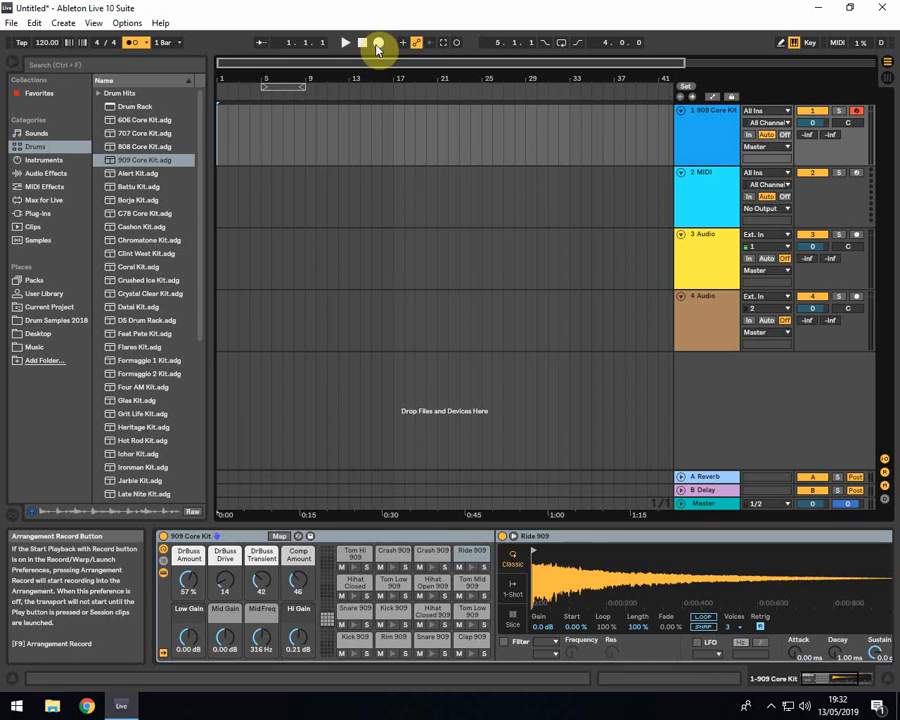
Rehearse the Kick 909 and record eight kick hits across bars 3 and 4 into the arrangement from bar 1, stopping midway through bar 5
key(a)
key(a)
key(a)
key(a)
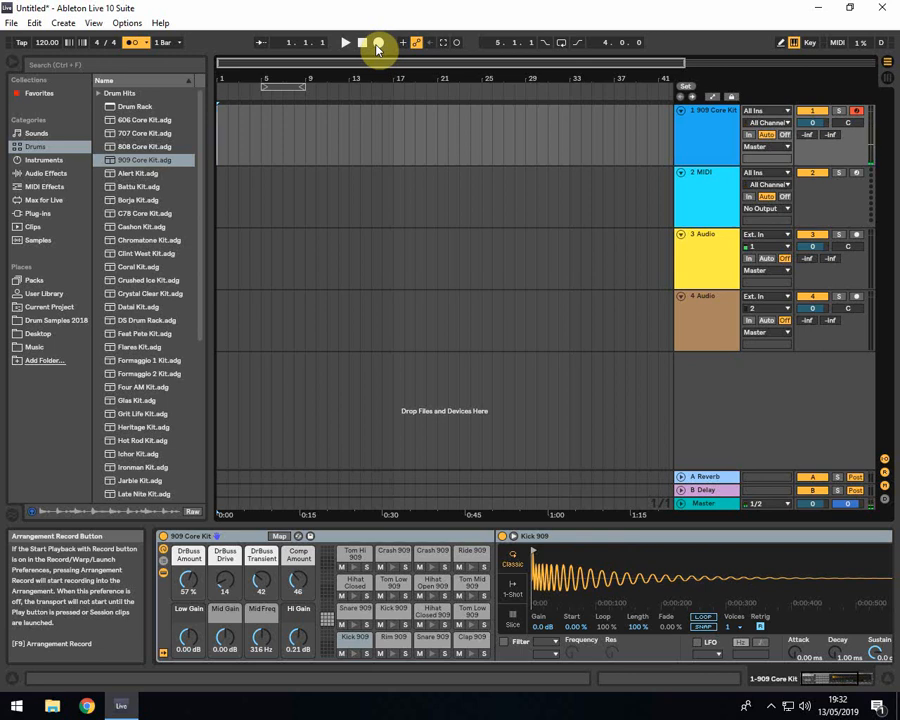
click(378, 48)
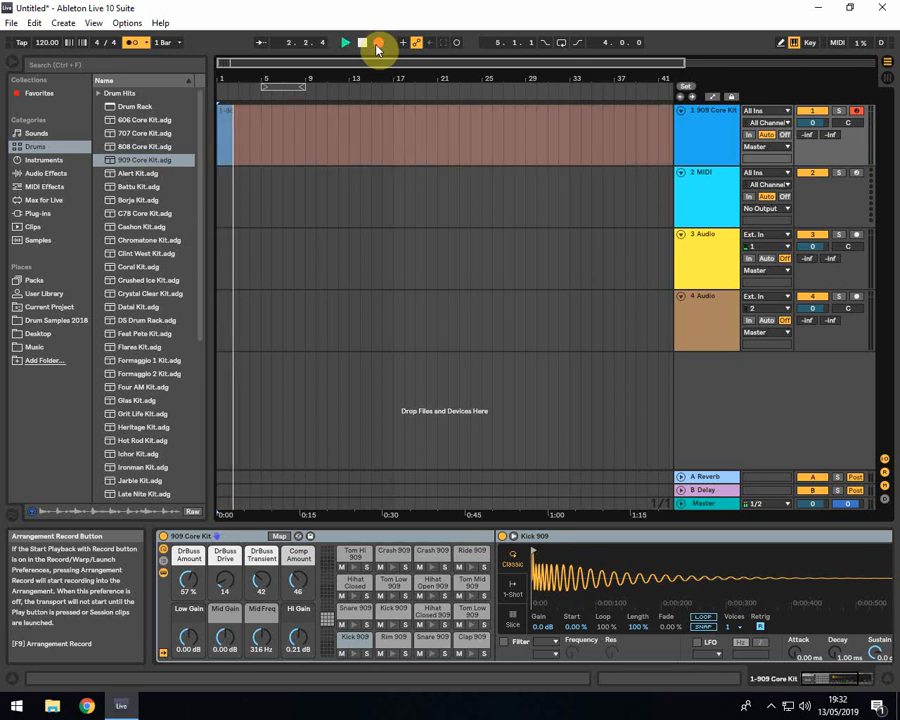
key(a)
key(a)
key(a)
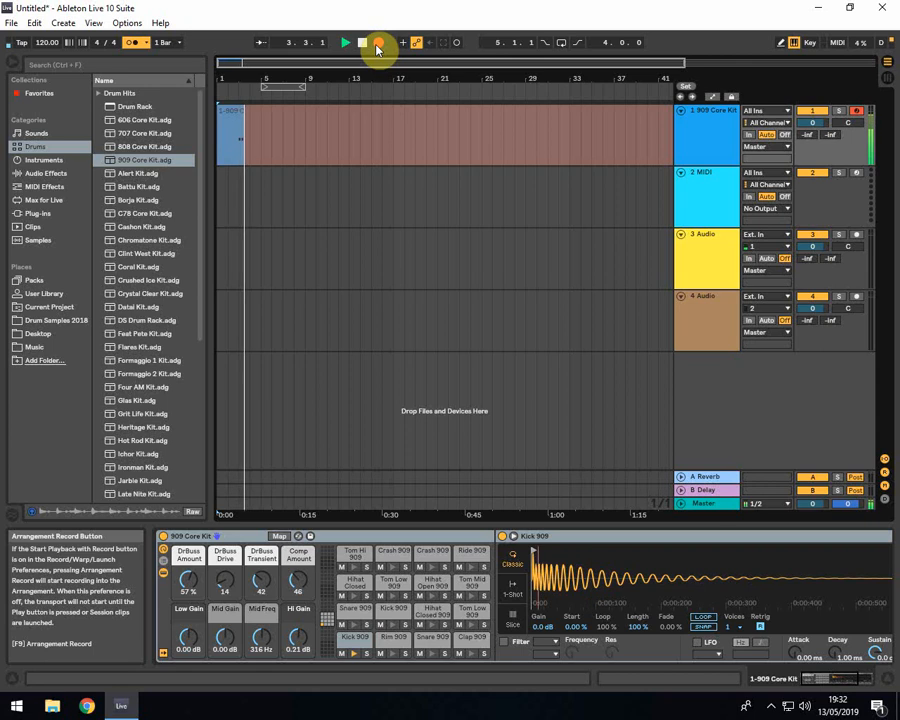
key(a)
key(a)
key(a)
key(a)
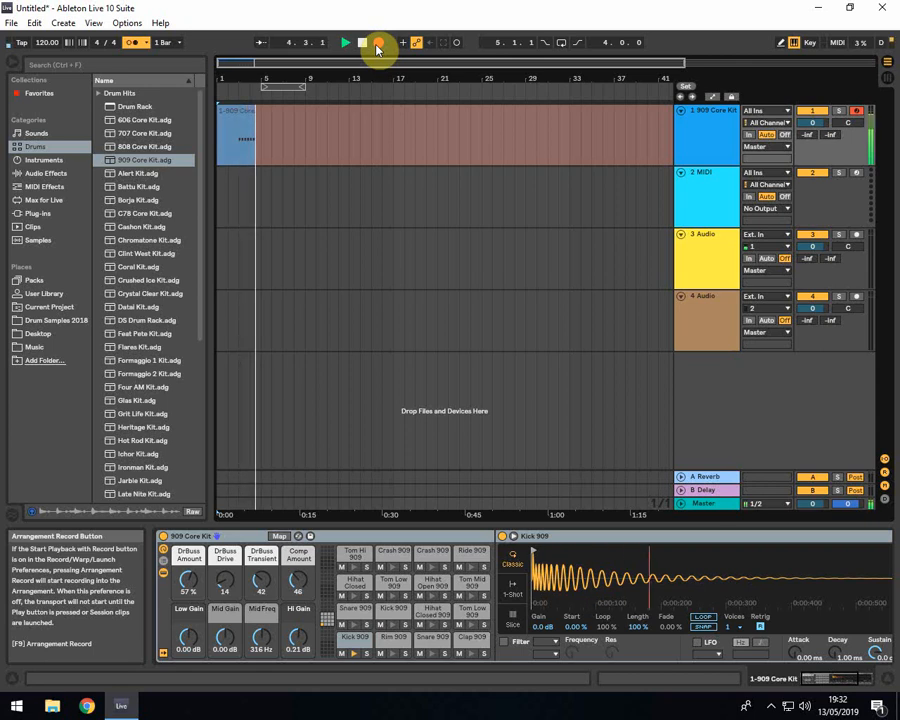
key(a)
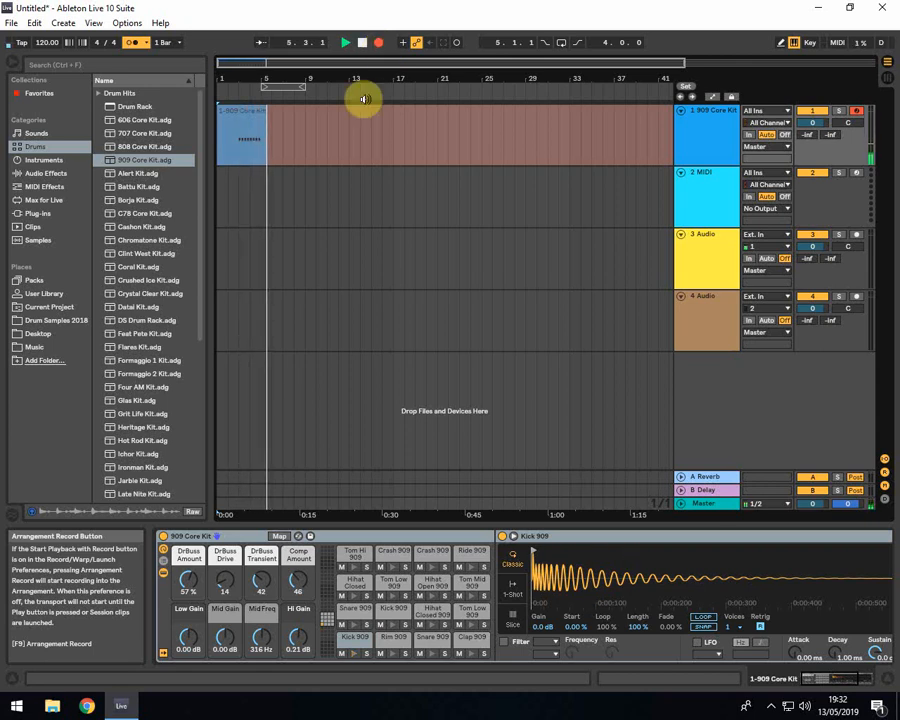
key(space)
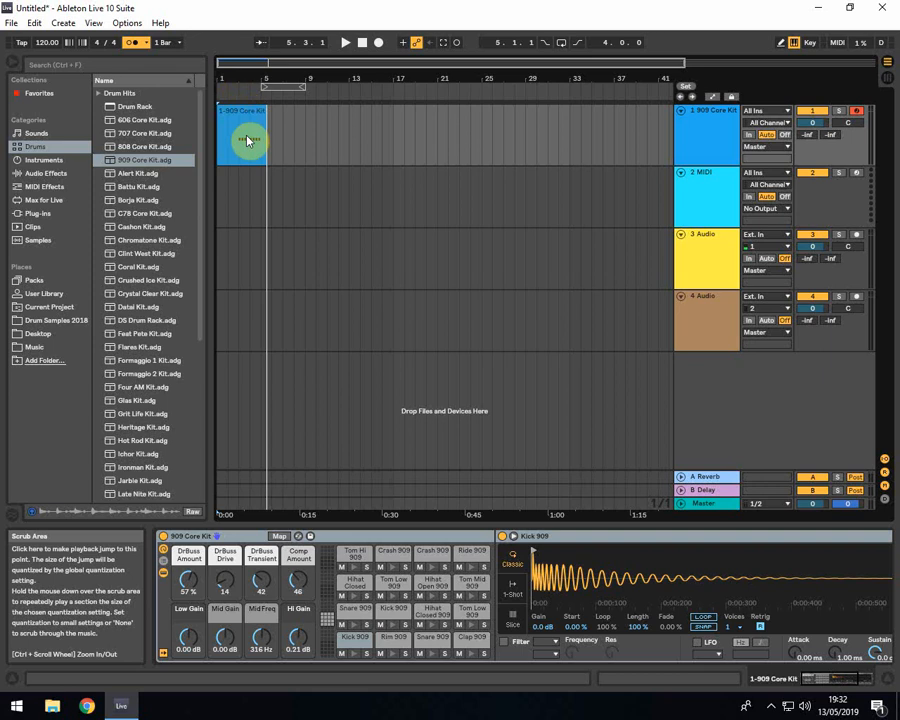
Move the recorded 909 Core Kit clip to start at bar 3 and place the insert marker at bar 5
drag(243, 127, 270, 137)
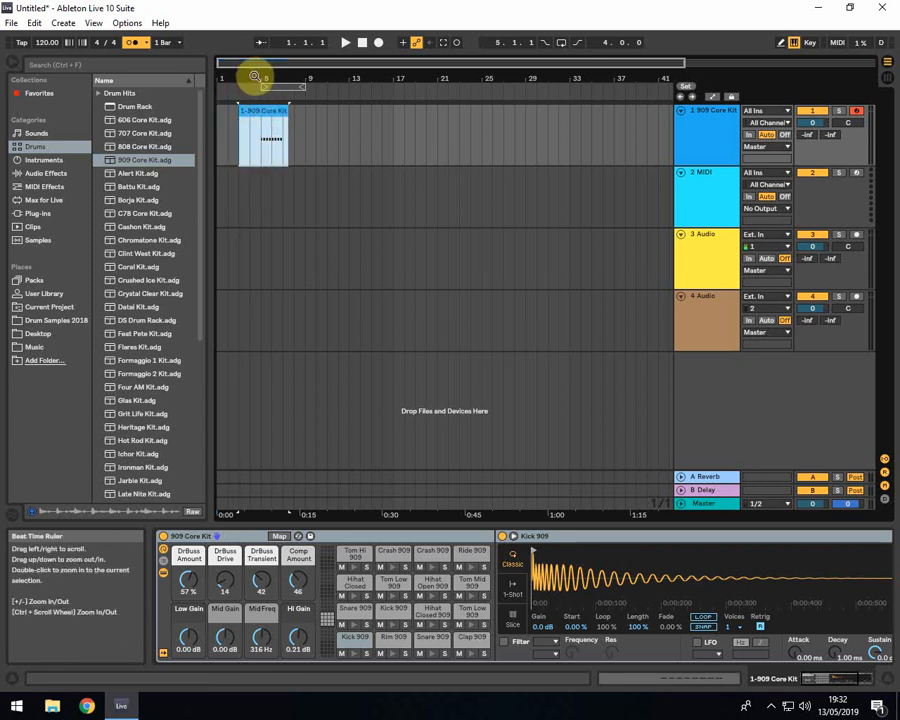
drag(251, 79, 255, 117)
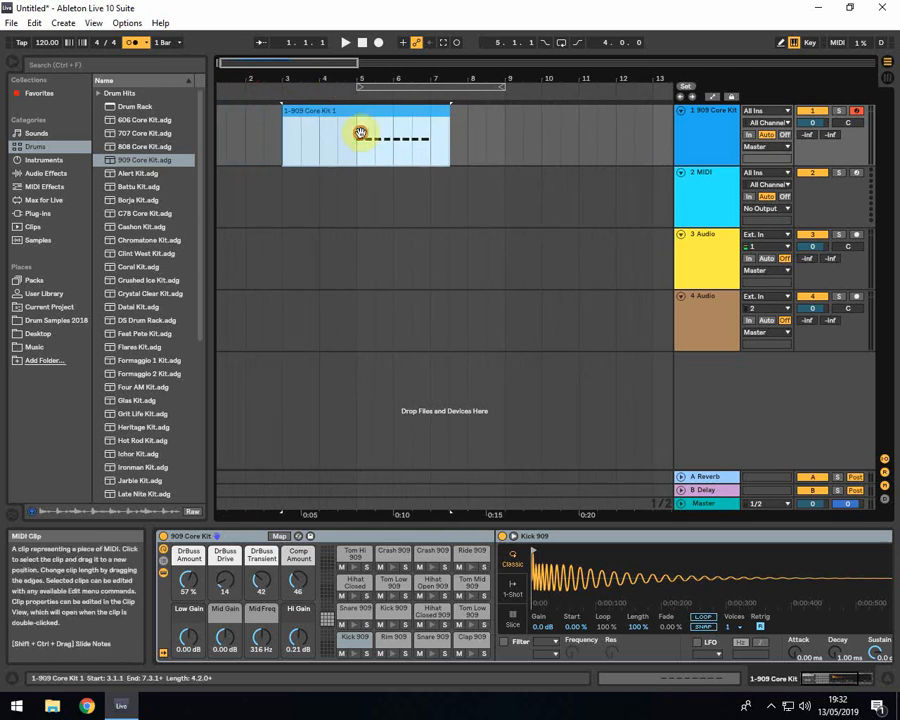
click(357, 158)
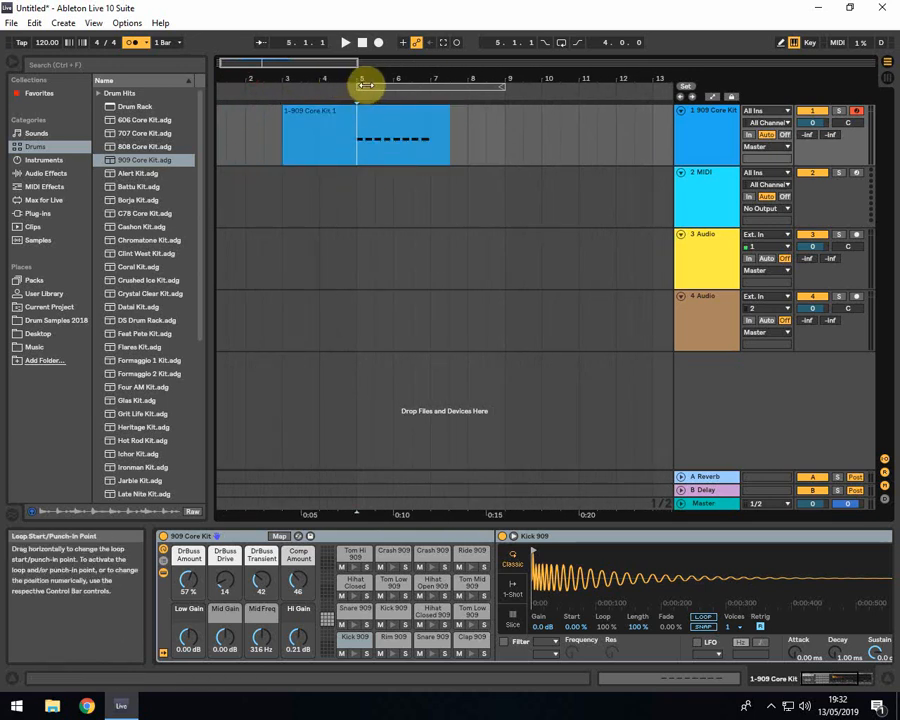
drag(247, 78, 255, 68)
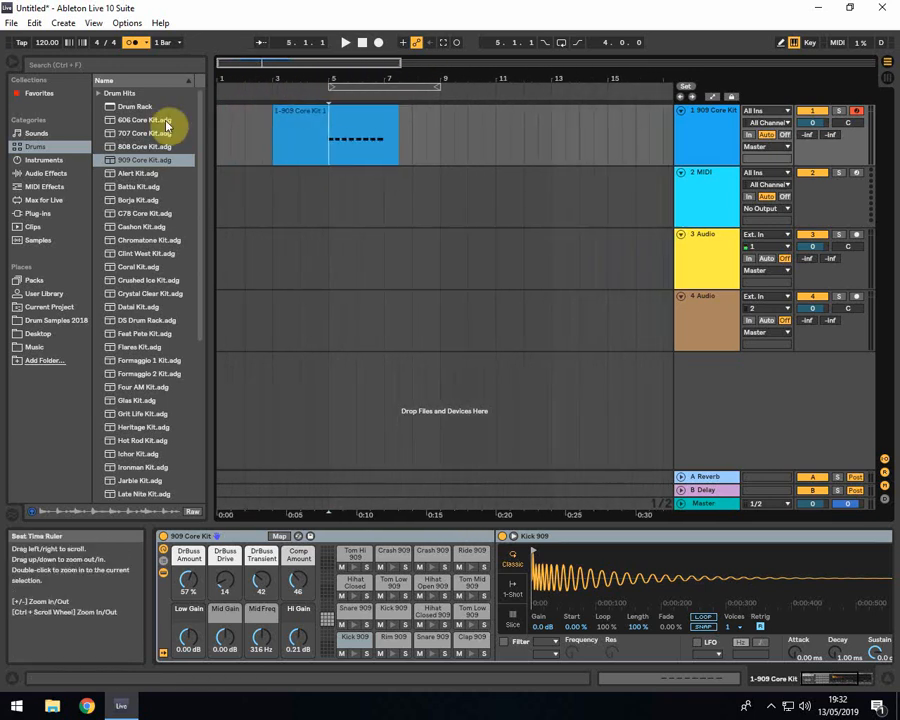
click(215, 127)
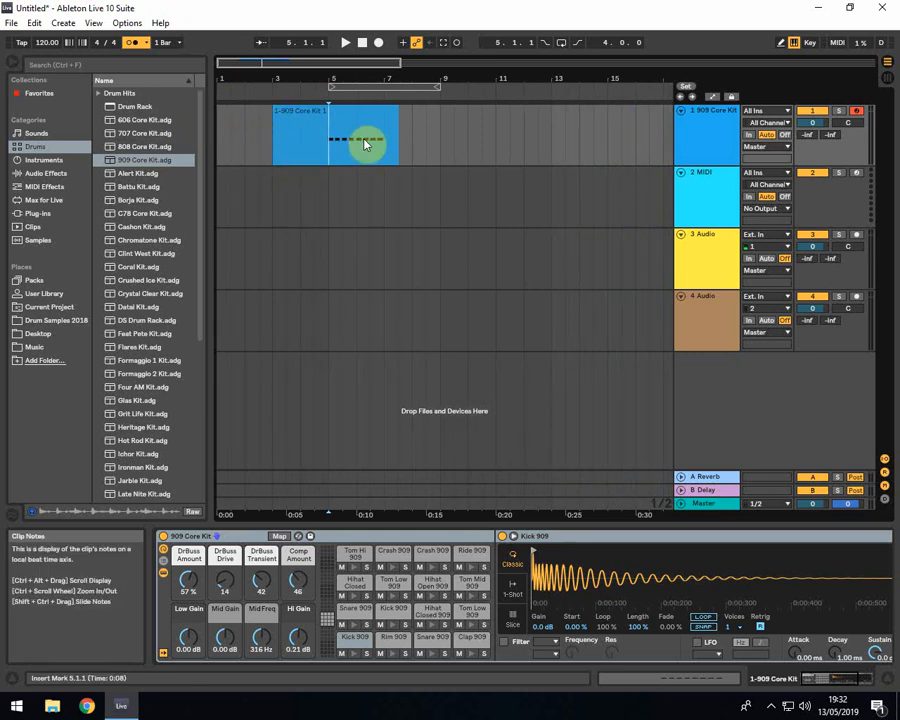
Open the 909 Core Kit clip's notes for editing and enlarge the MIDI note editor
drag(300, 79, 290, 40)
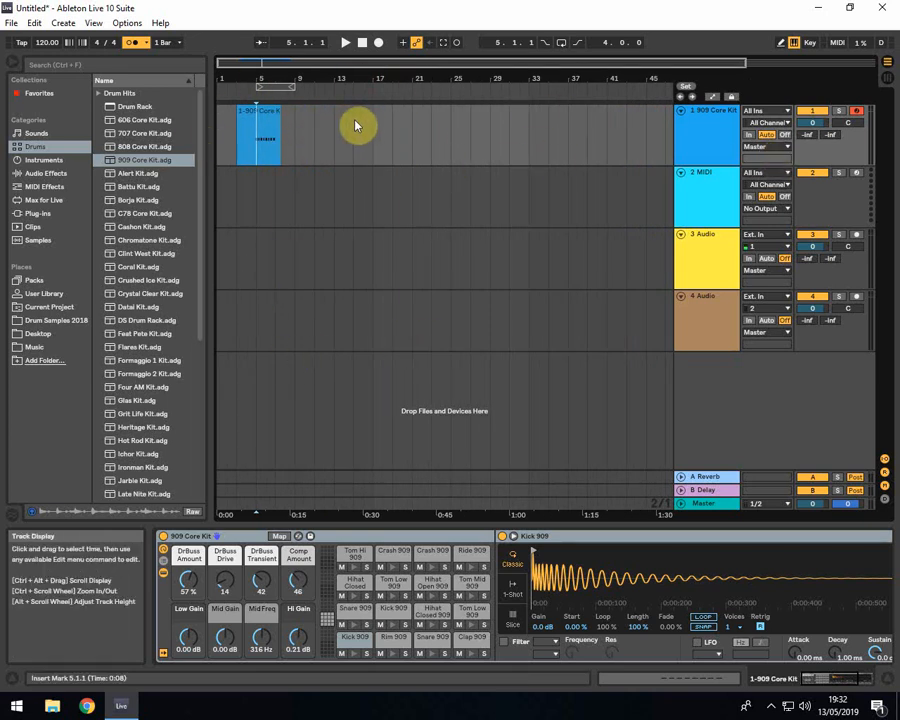
drag(243, 82, 302, 93)
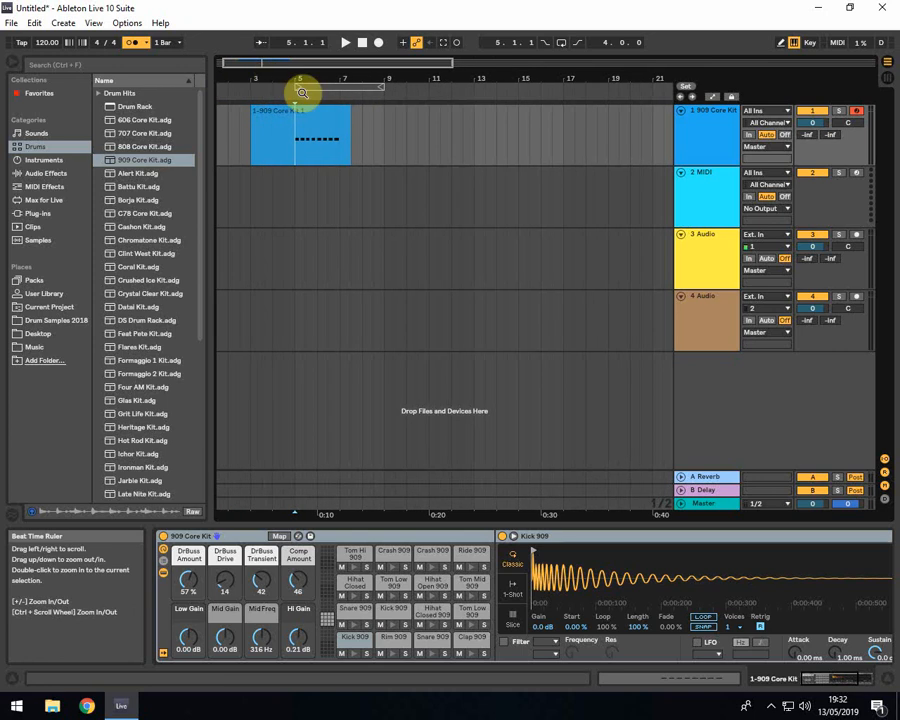
double_click(300, 142)
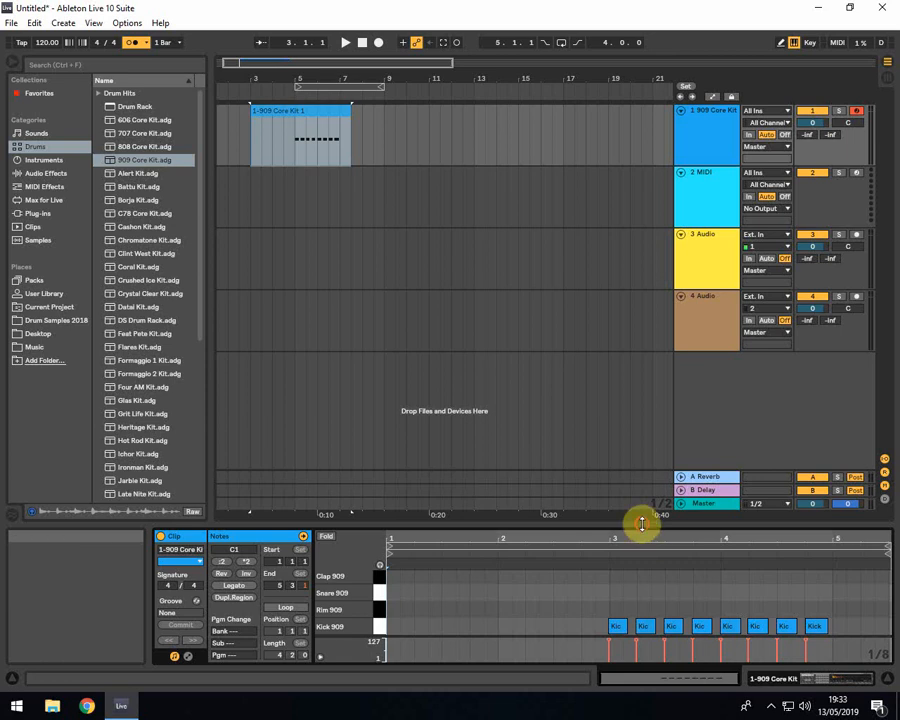
drag(640, 521, 634, 305)
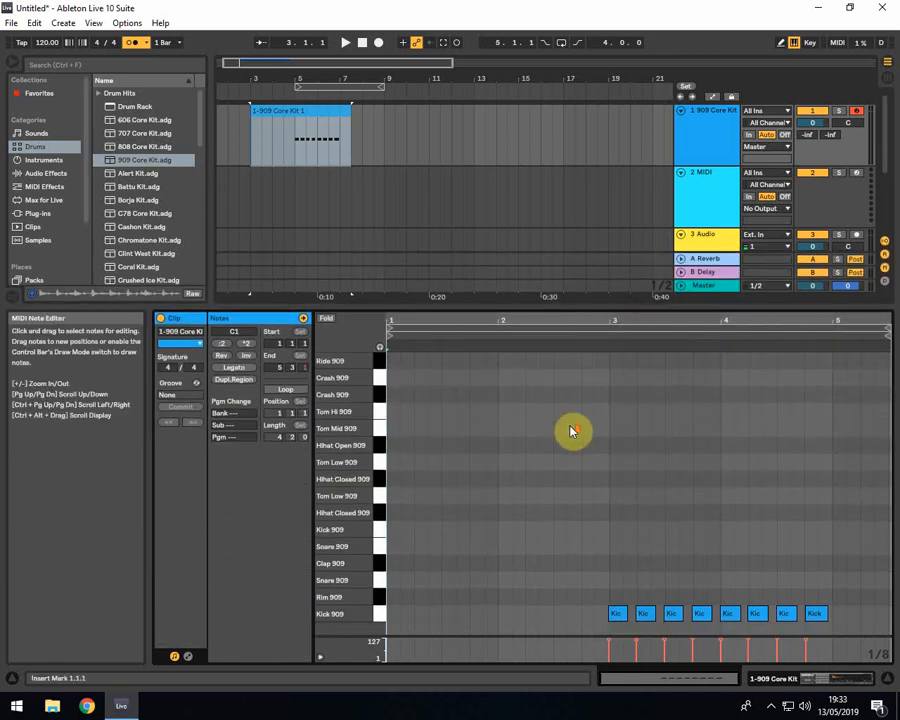
Audition the kit's sounds from the piano roll with MIDI editor preview enabled
click(570, 458)
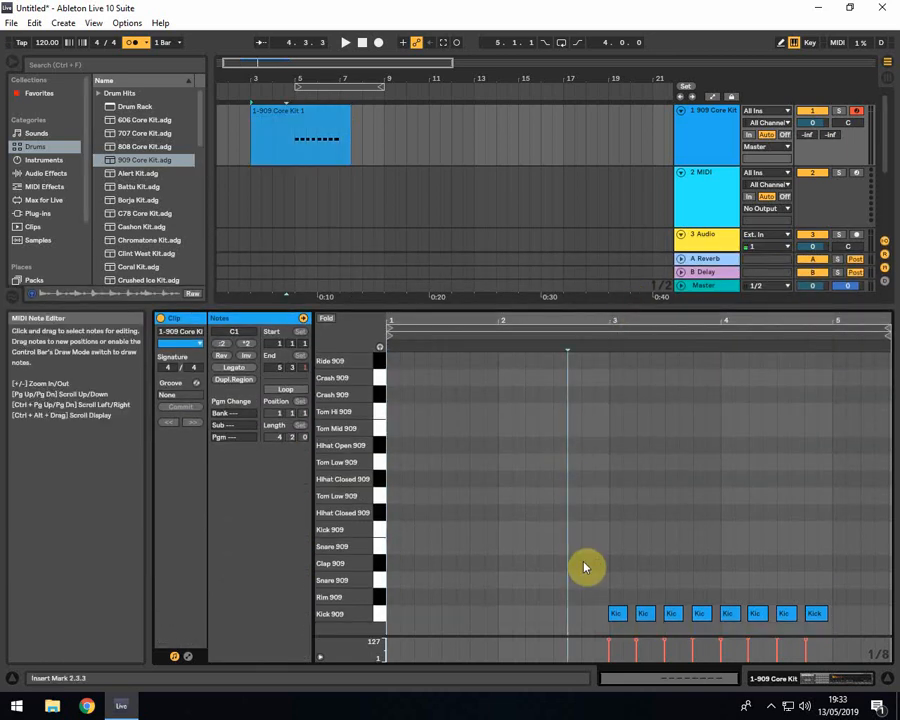
click(380, 612)
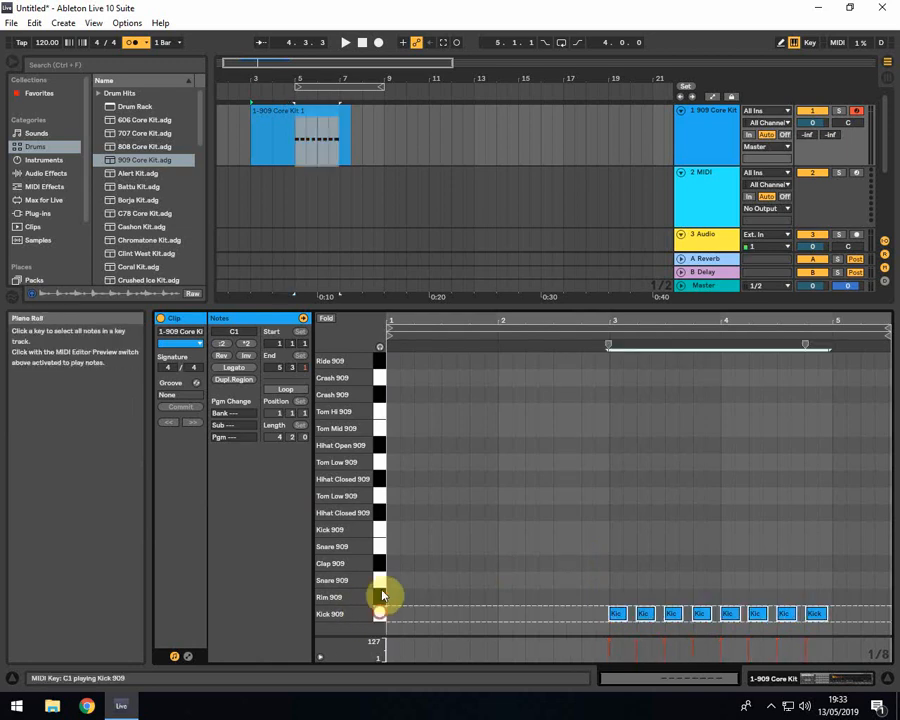
click(380, 532)
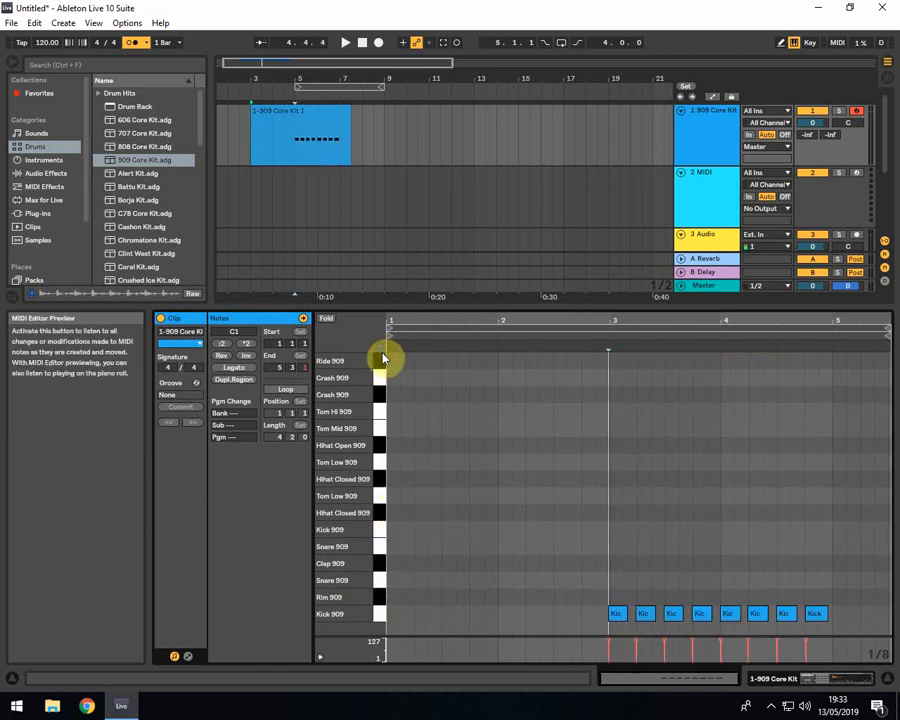
drag(381, 388, 380, 516)
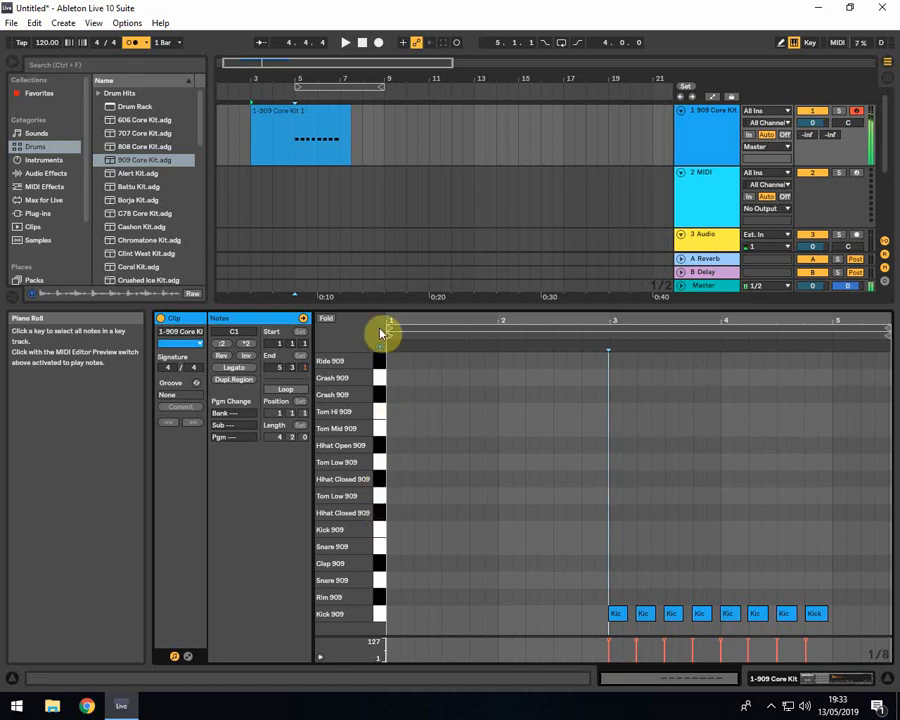
Quantize the start of all eight Kick 909 notes to 1/16 at 100 %, and reapply the quantization
click(594, 586)
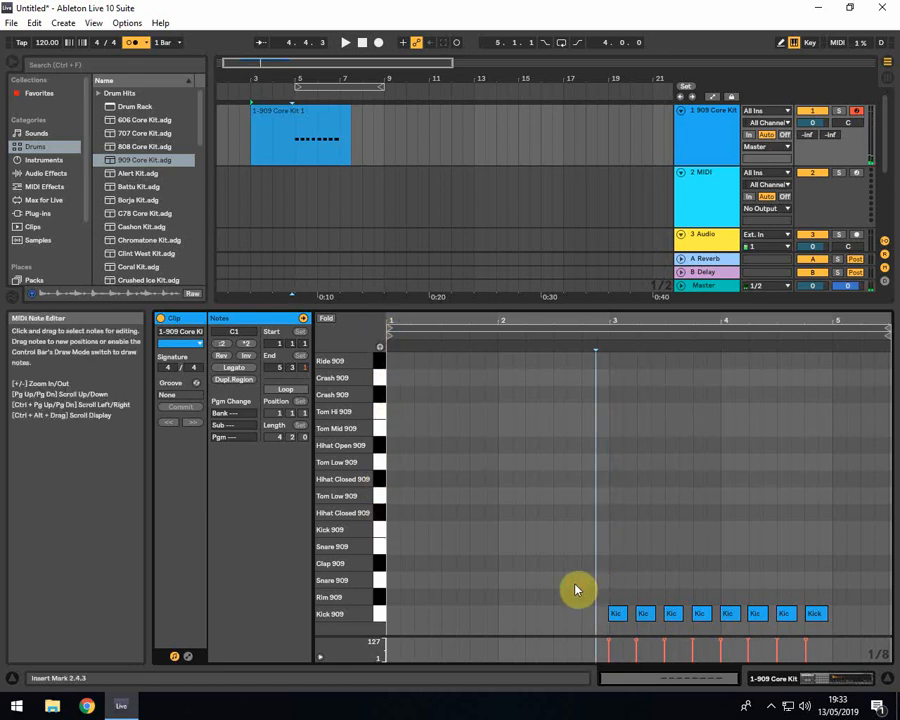
drag(575, 588, 840, 637)
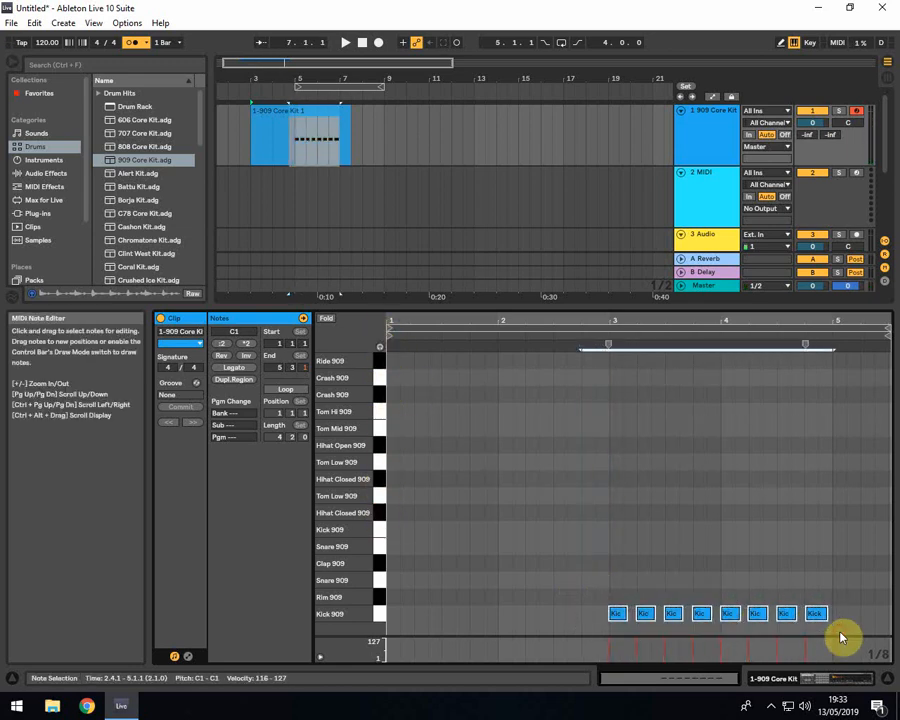
click(35, 23)
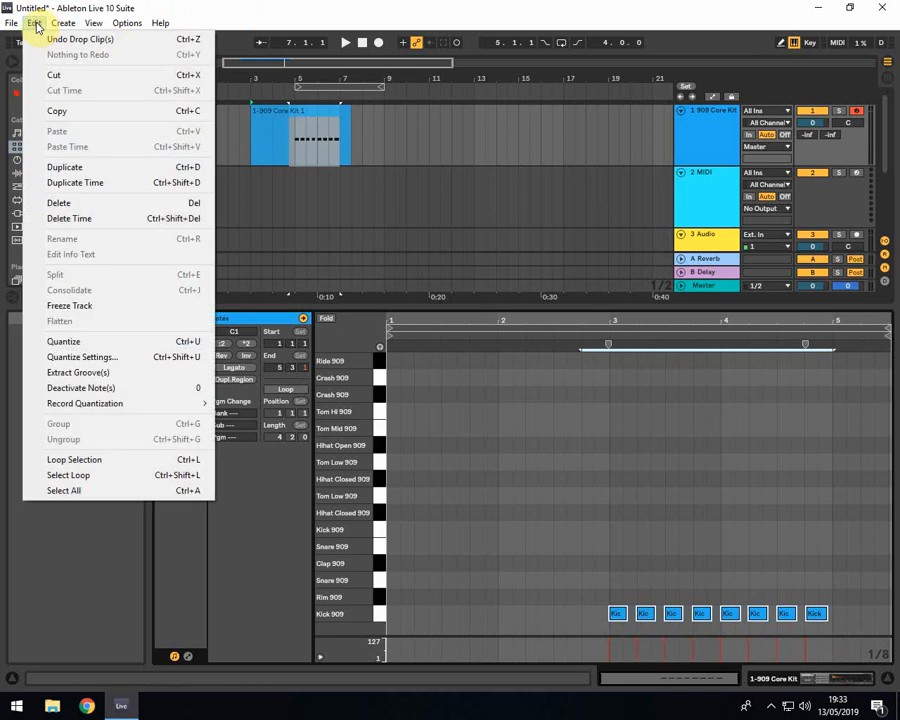
click(80, 357)
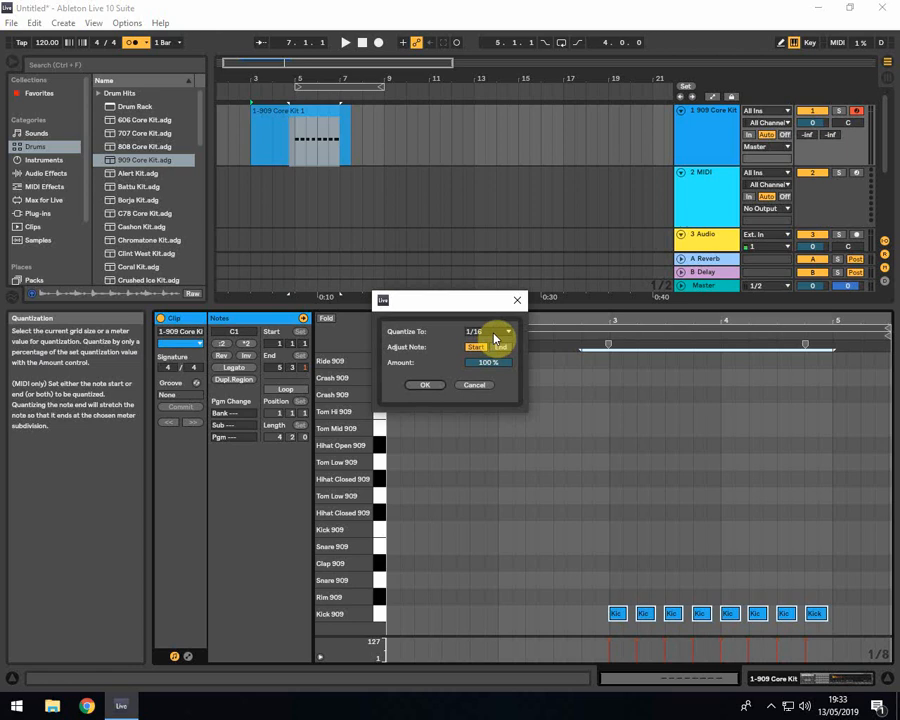
click(430, 392)
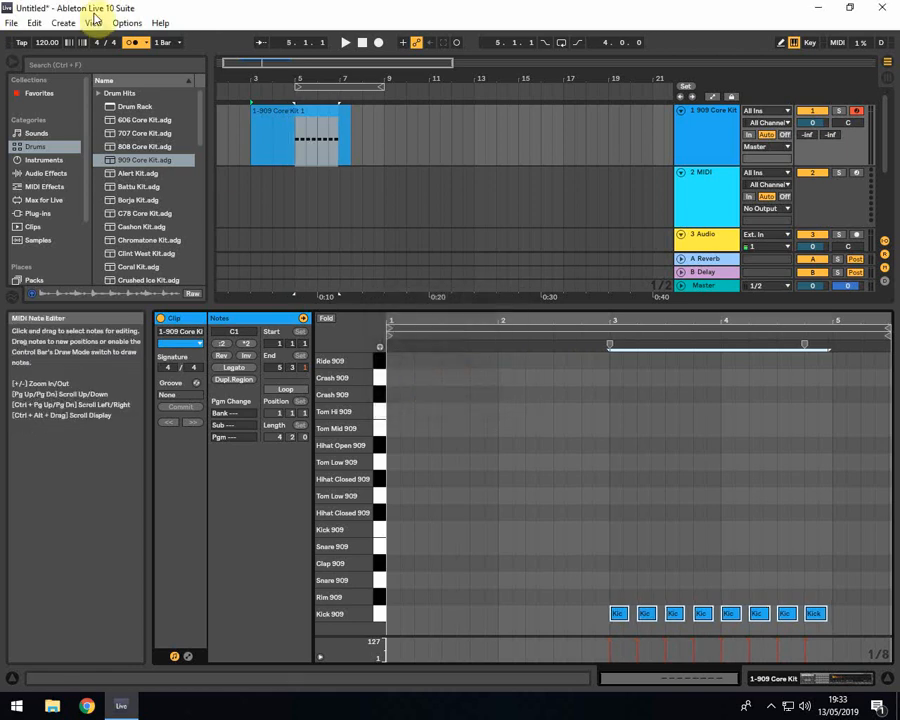
click(38, 23)
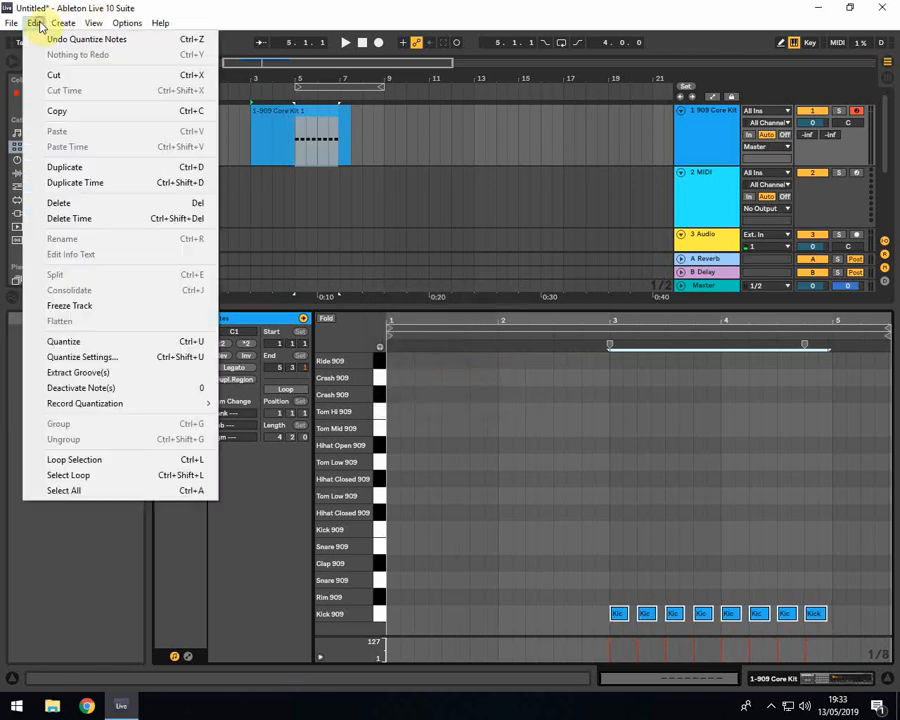
click(54, 340)
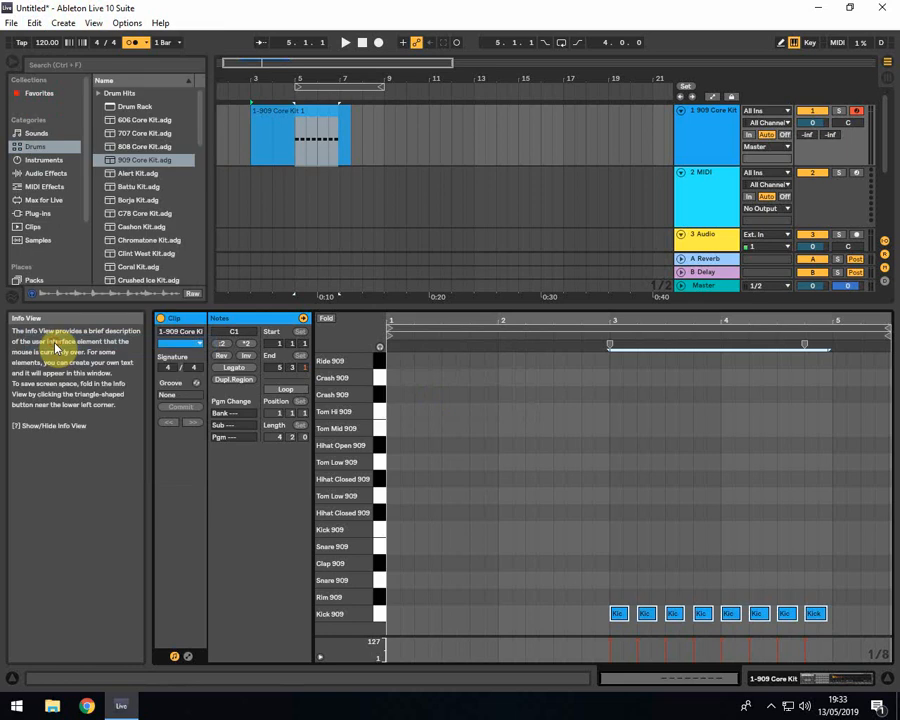
click(607, 350)
Shrink the note editor and trim both ends of the 909 Core Kit clip so it spans bar 5 to bar 7
click(285, 140)
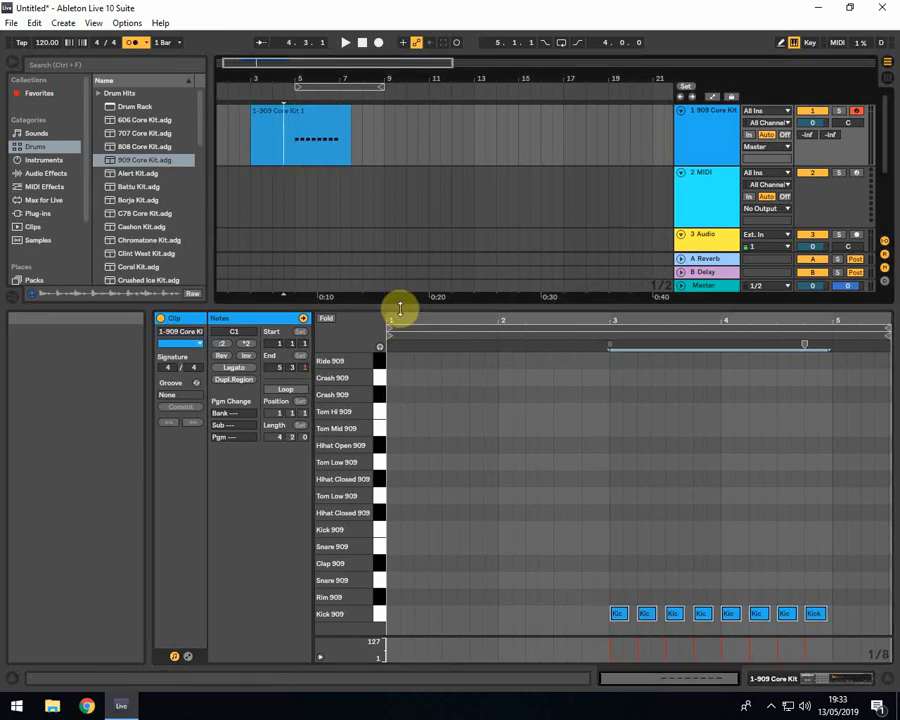
drag(399, 309, 402, 536)
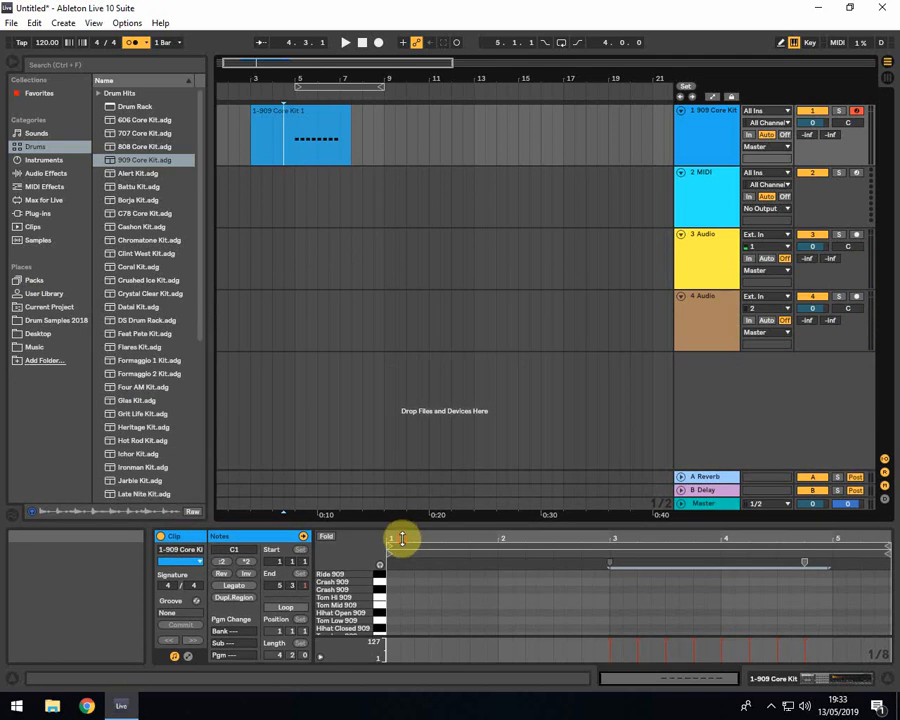
click(256, 134)
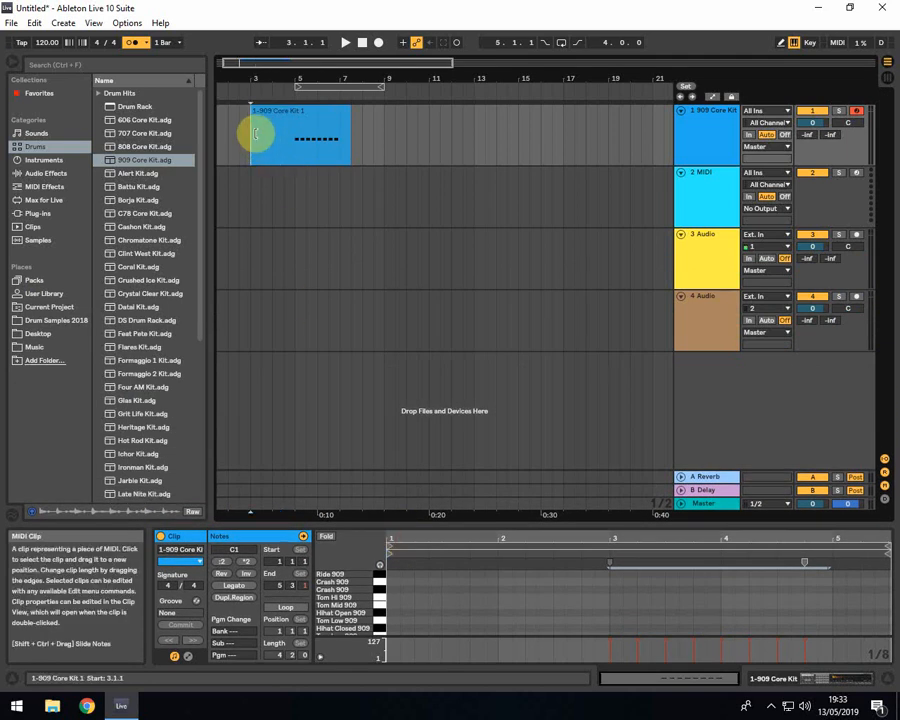
drag(256, 134, 339, 131)
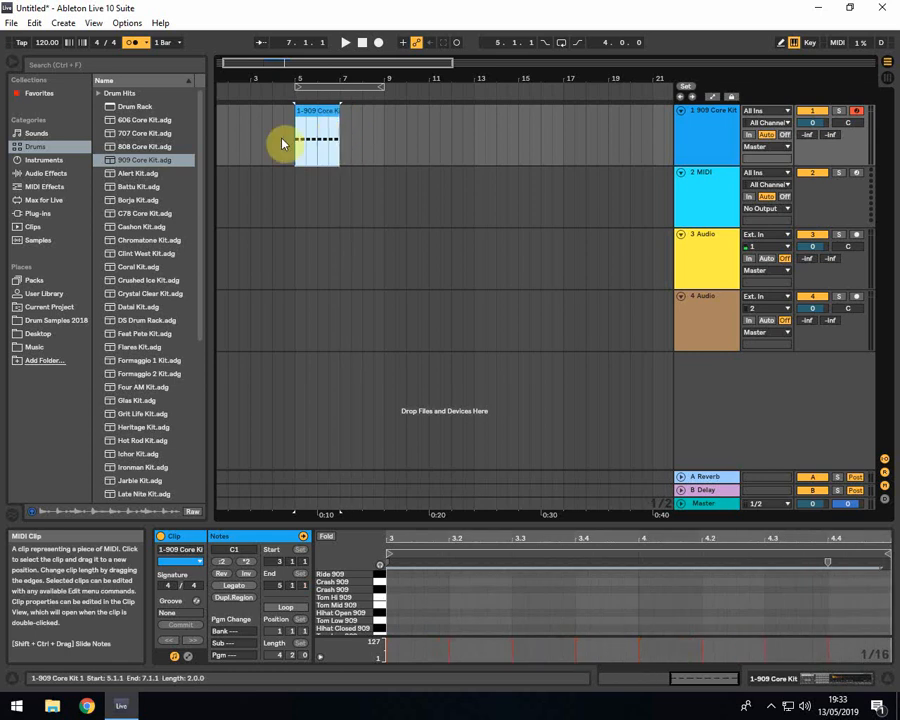
click(285, 144)
click(296, 144)
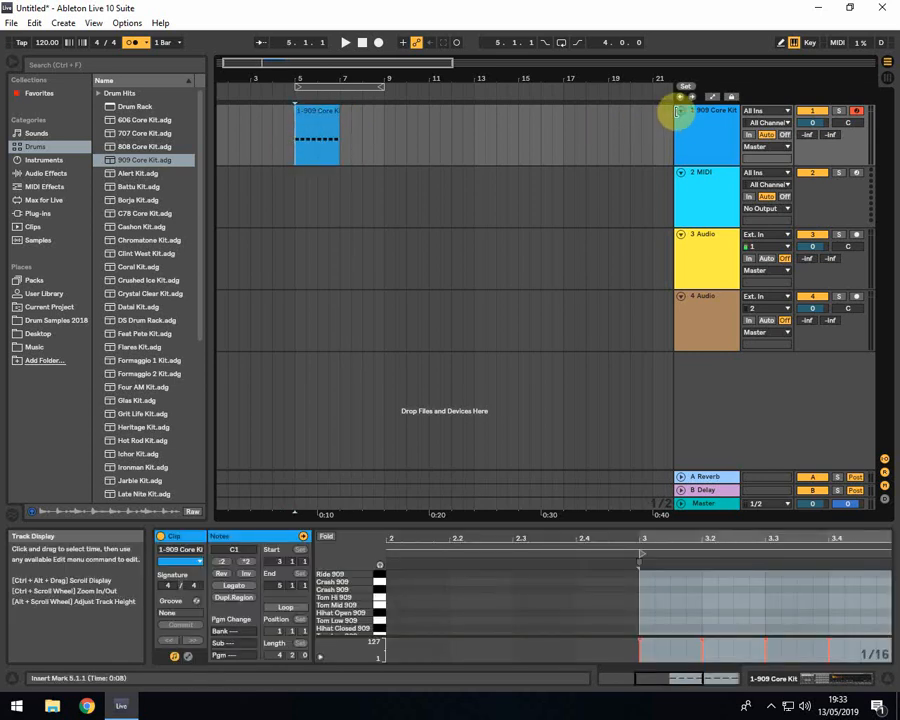
Fold the 909 Core Kit track, loop the arrangement over its clip and play the loop
click(680, 112)
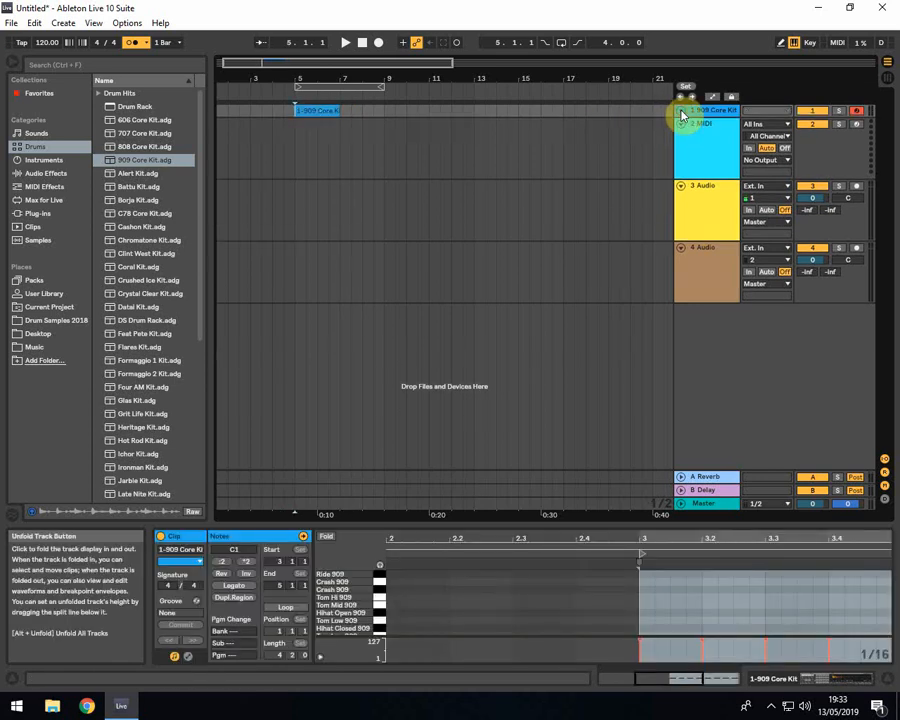
click(301, 110)
right_click(310, 111)
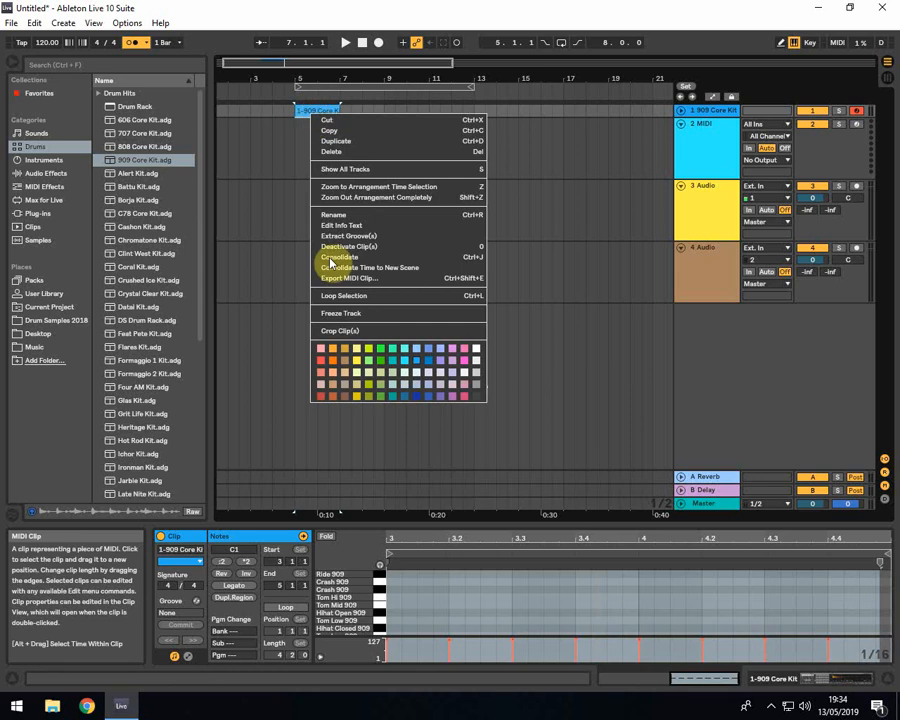
click(348, 296)
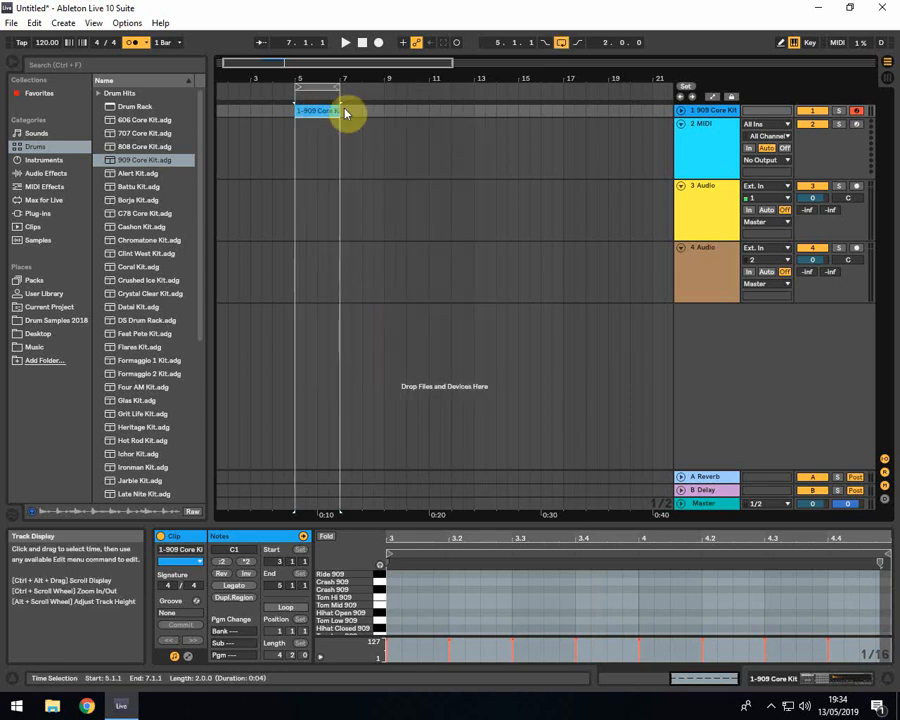
key(space)
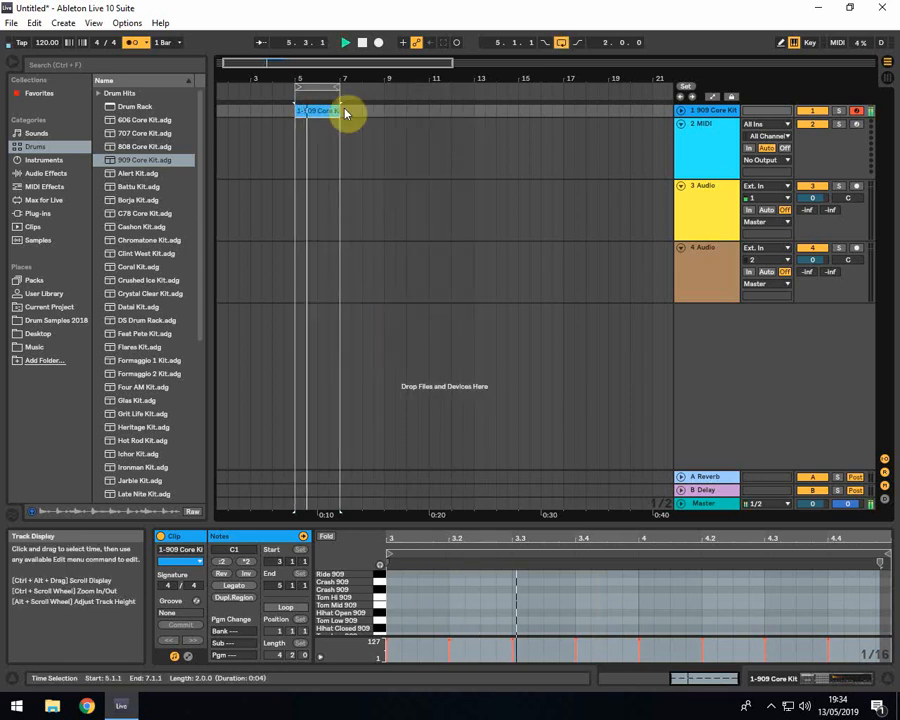
Turn off the metronome and enable MIDI Arrangement Overdub
click(132, 43)
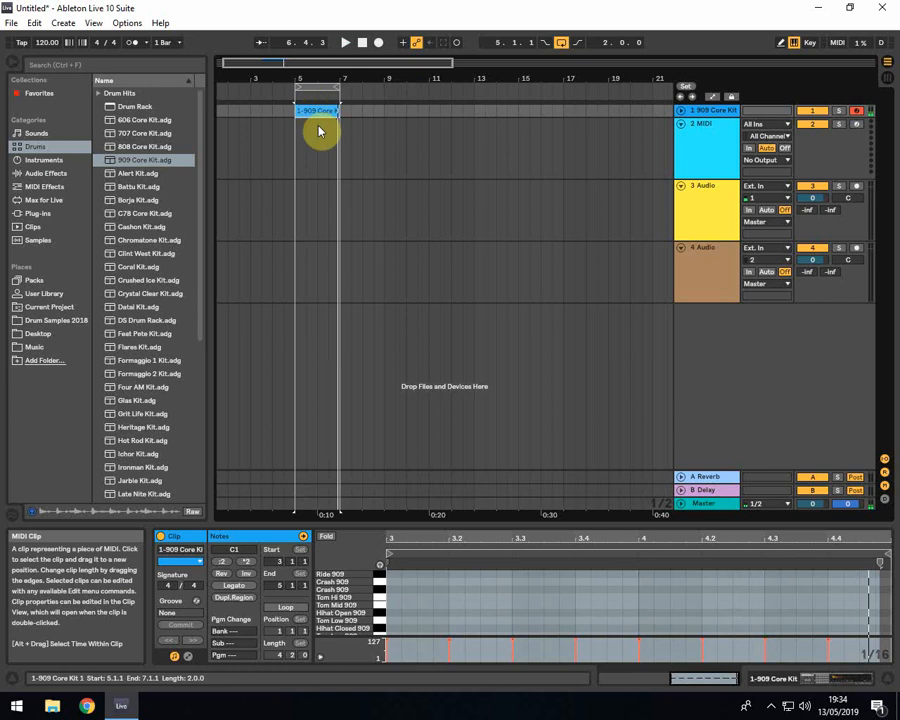
drag(436, 520, 436, 338)
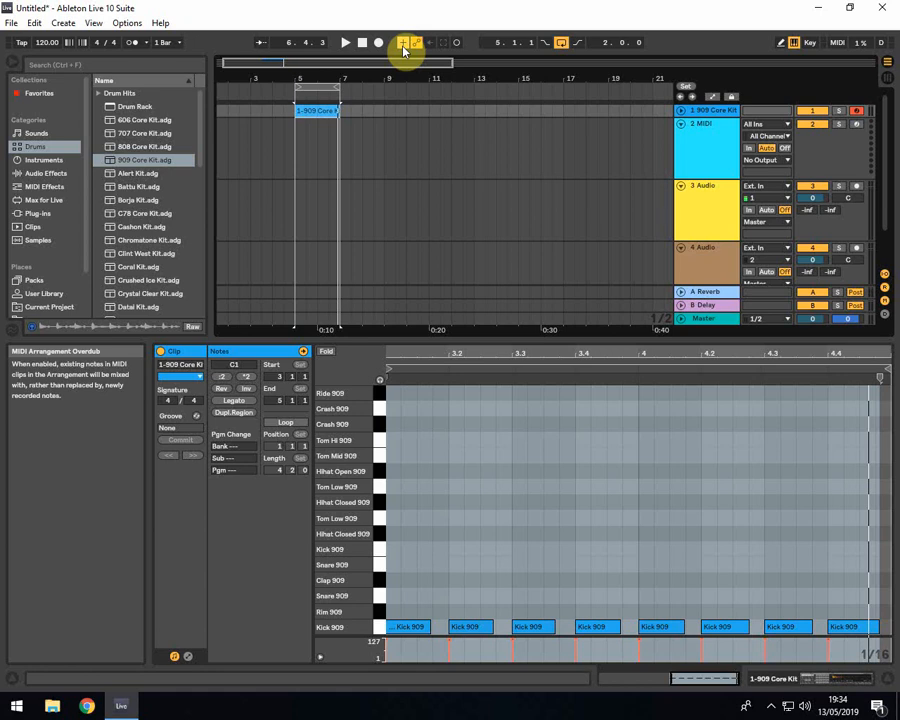
drag(400, 348, 396, 510)
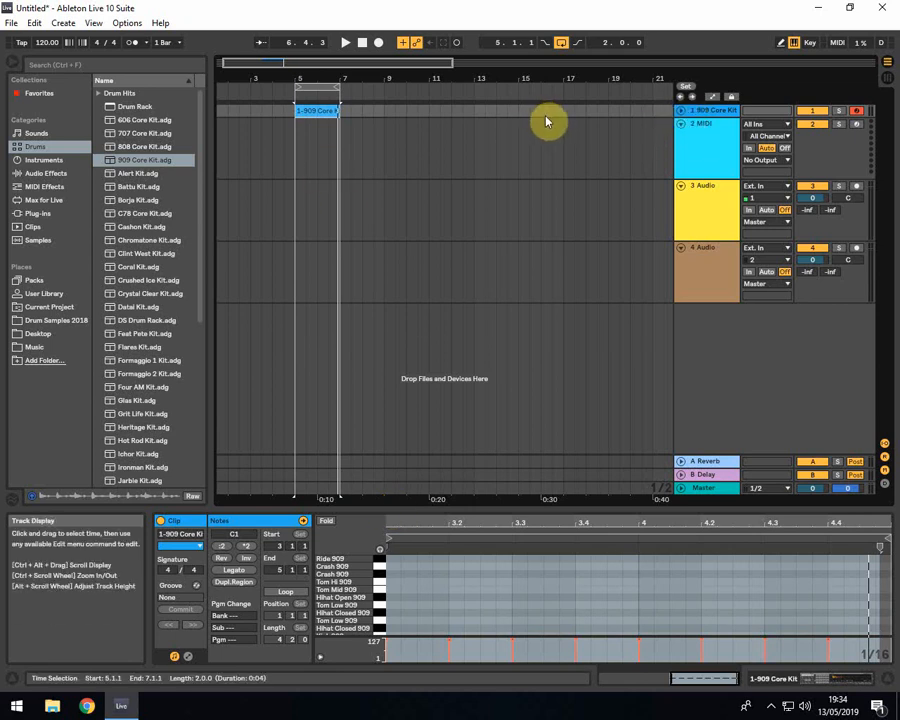
Unfold and heighten the 909 Core Kit track, and place the insert marker at bar 3
click(689, 113)
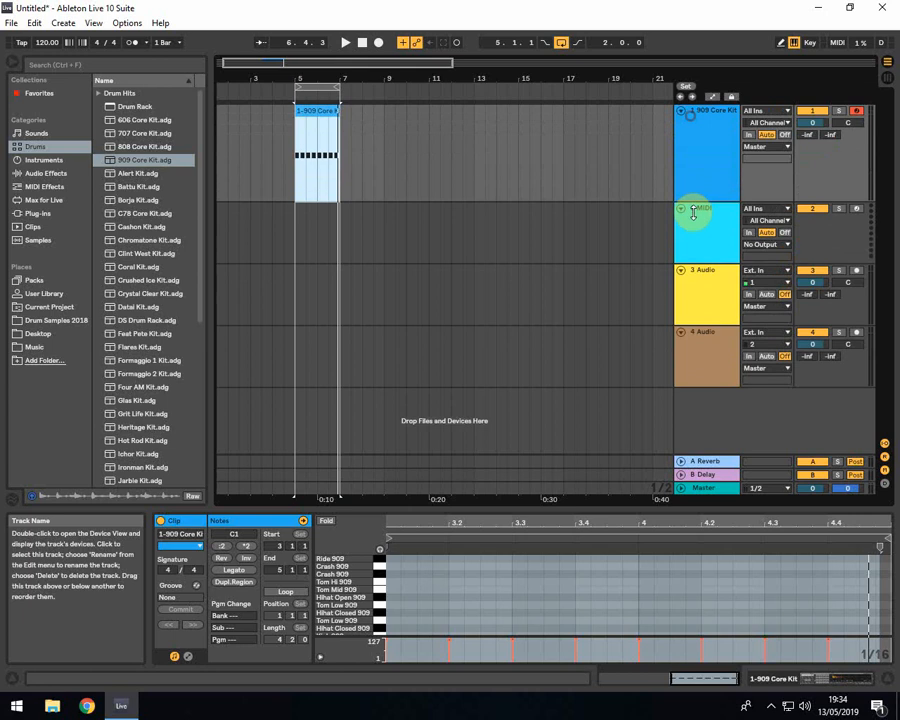
mouse_move(290, 80)
mouse_down()
mouse_move(308, 176)
mouse_move(416, 81)
mouse_move(408, 30)
mouse_up()
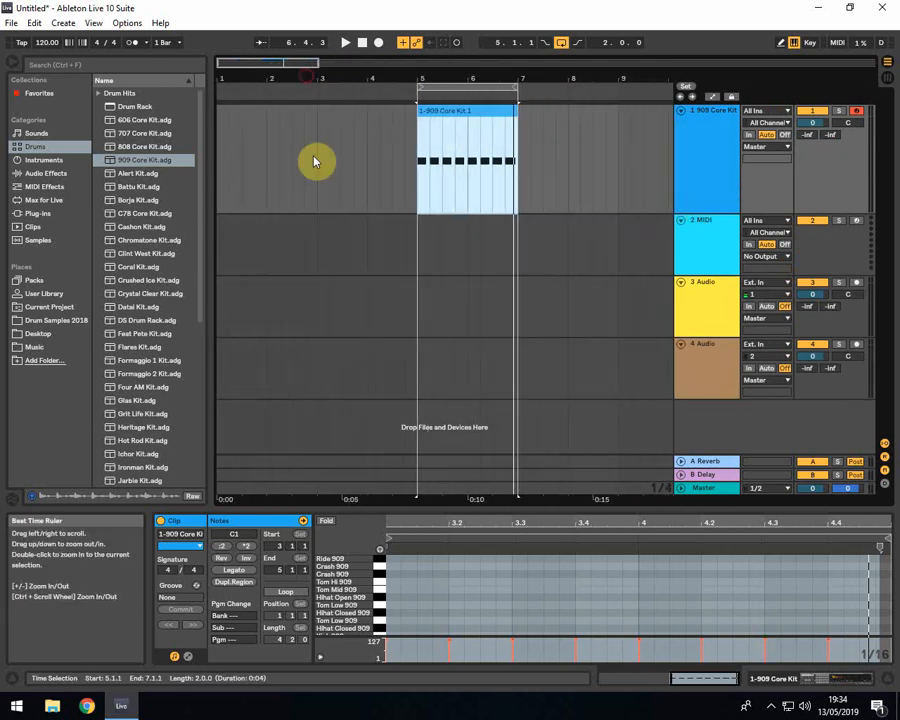
click(315, 162)
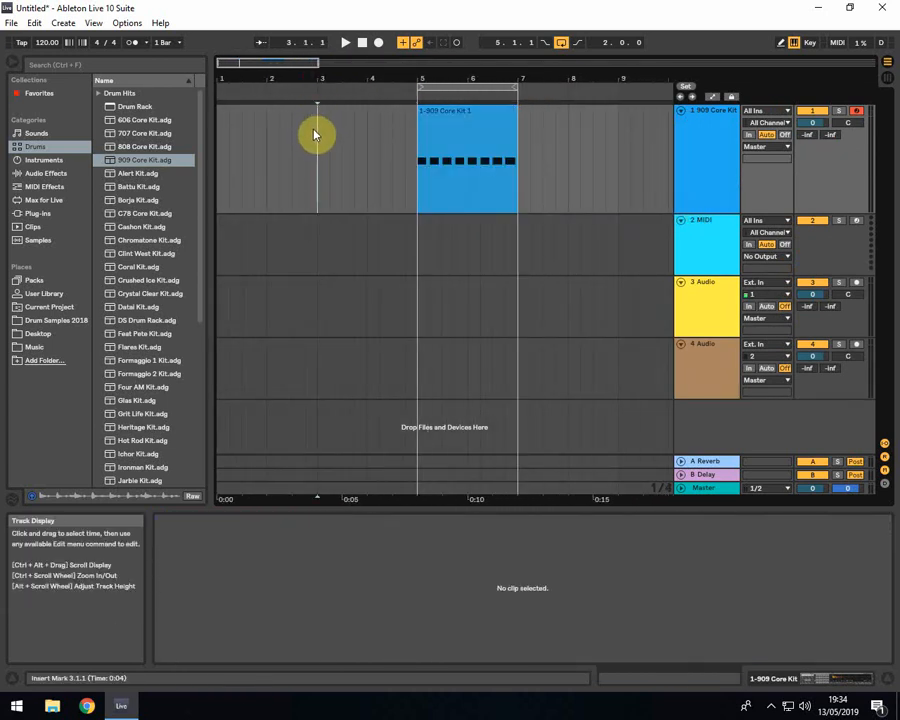
key(Right)
key(Left)
key(Left)
key(Right)
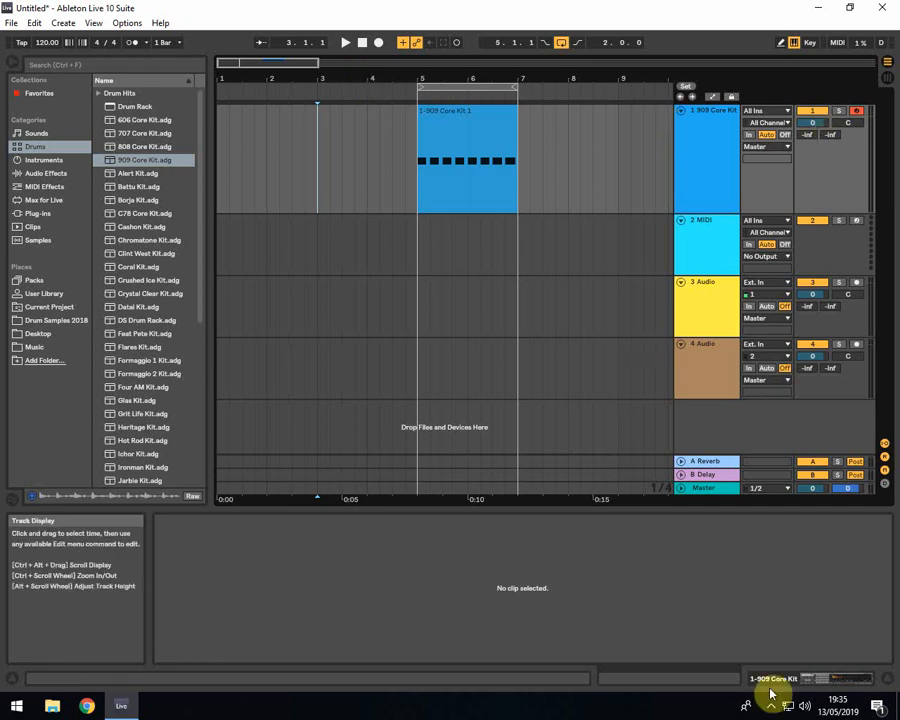
Show the 909 Core Kit's drum rack and rehearse alternating Hihat Closed 909 and Hihat Open 909 hits
click(815, 679)
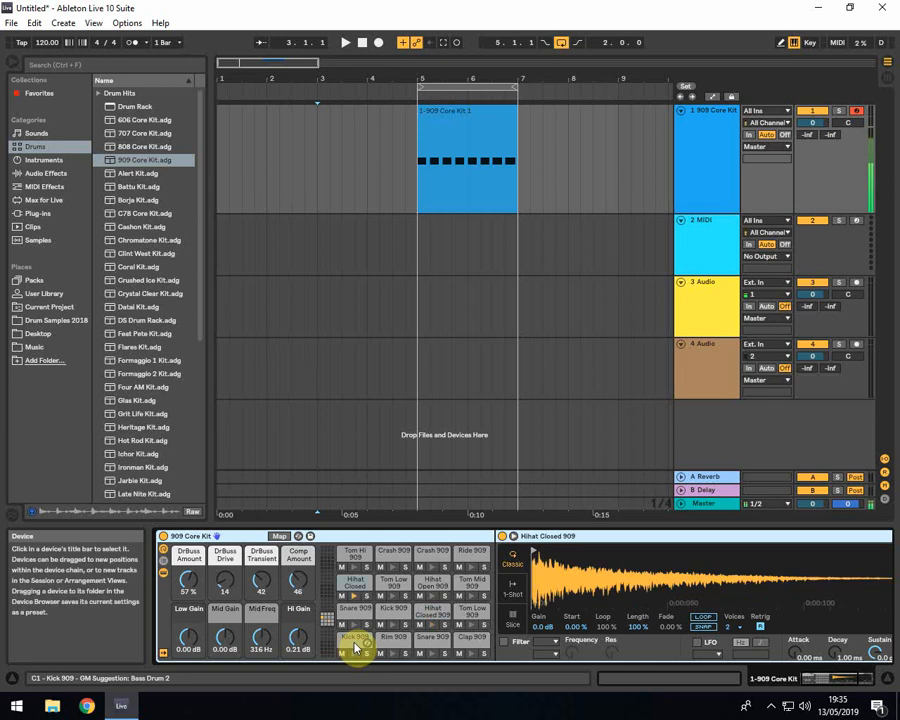
key(u)
key(t)
key(u)
key(t)
key(u)
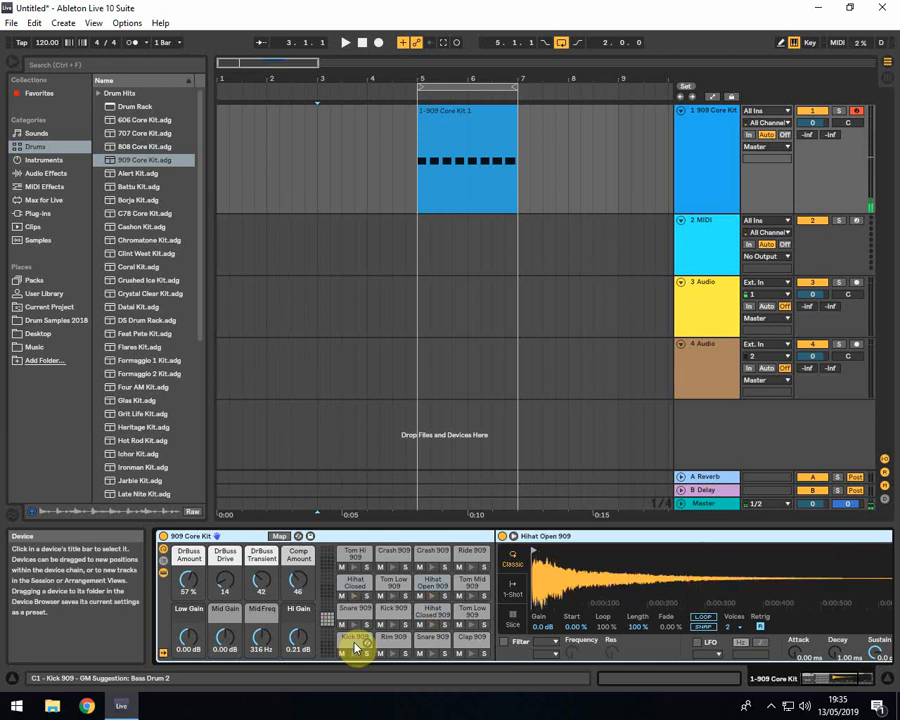
key(t)
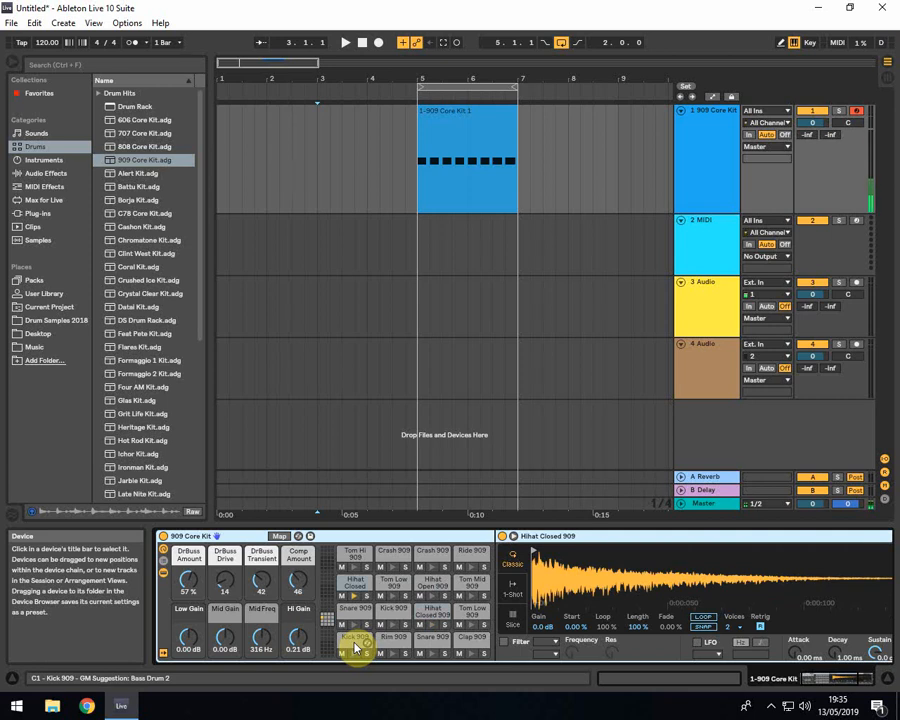
key(u)
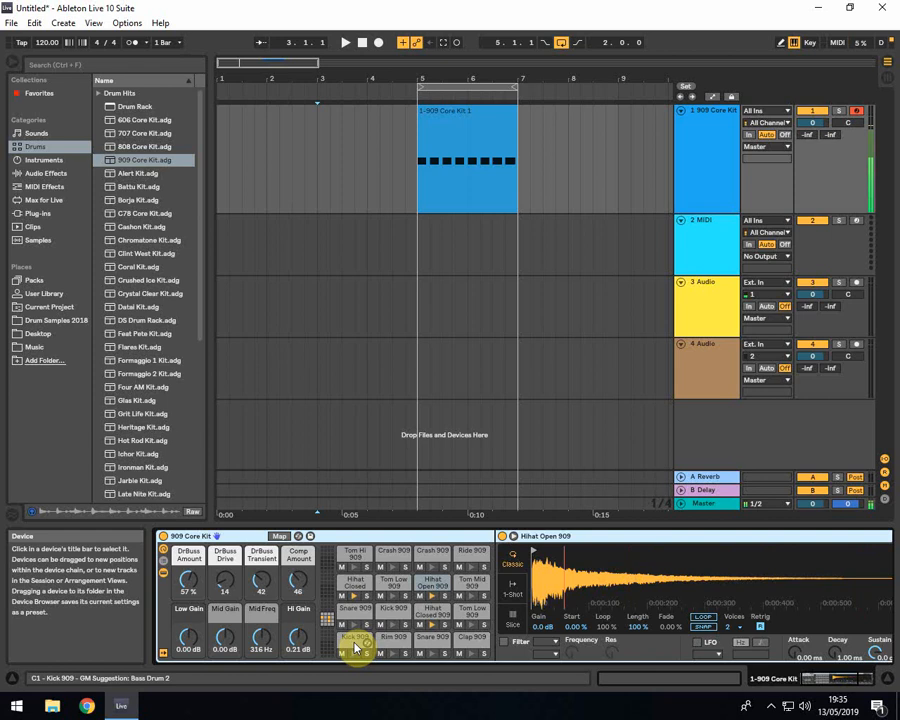
Rehearse the hi-hat pattern again on the 909 Core Kit, alternating closed and open hits
key(t)
key(u)
key(t)
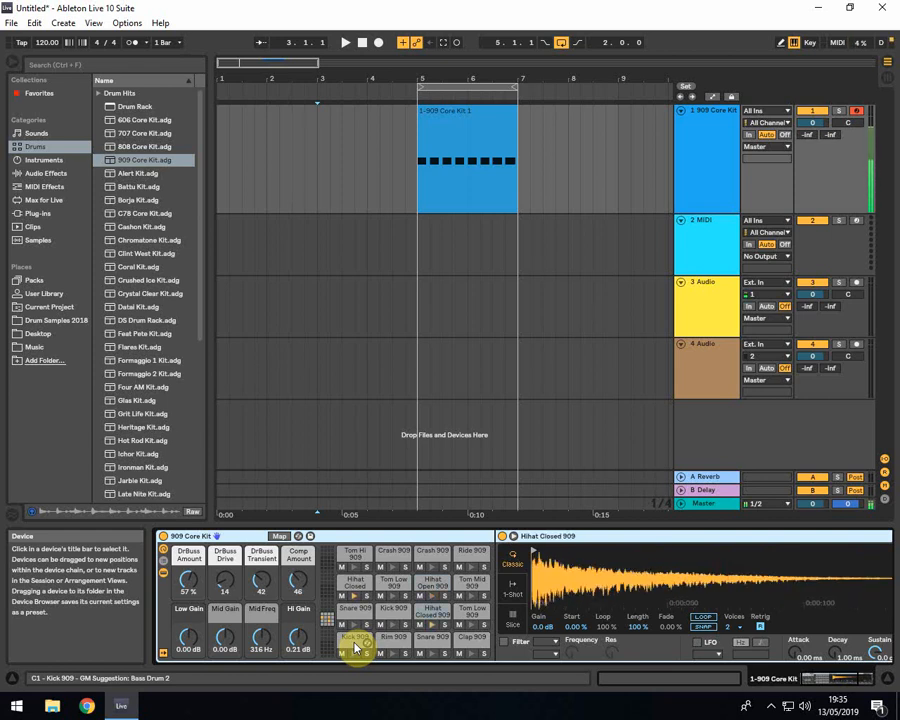
key(u)
key(t)
key(u)
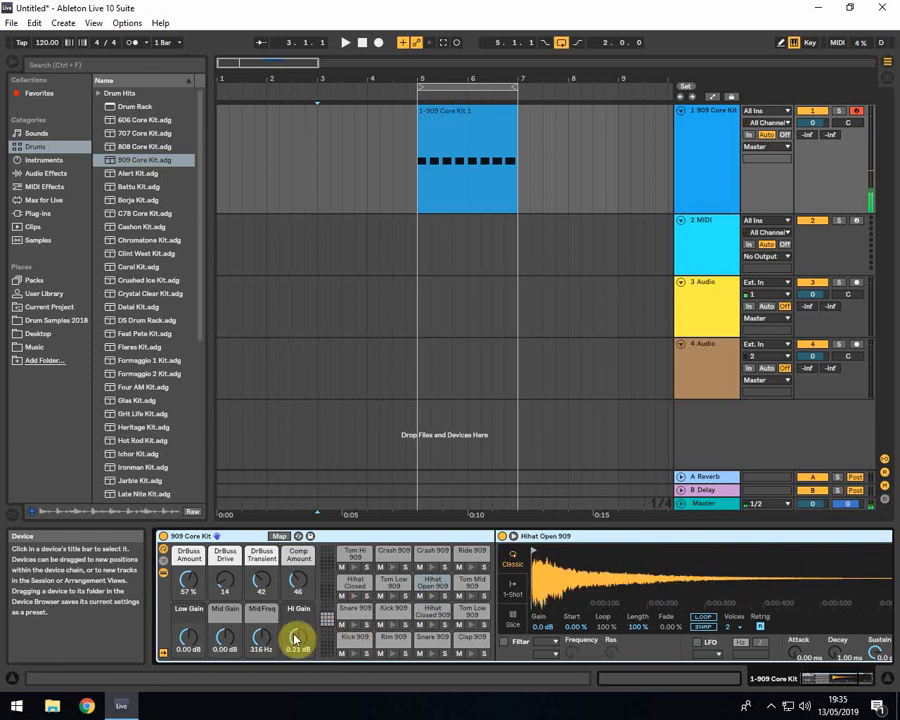
Turn on the metronome and, recording from bar 3, overdub closed and open hi-hats over the kick clip's two looped bars
click(320, 152)
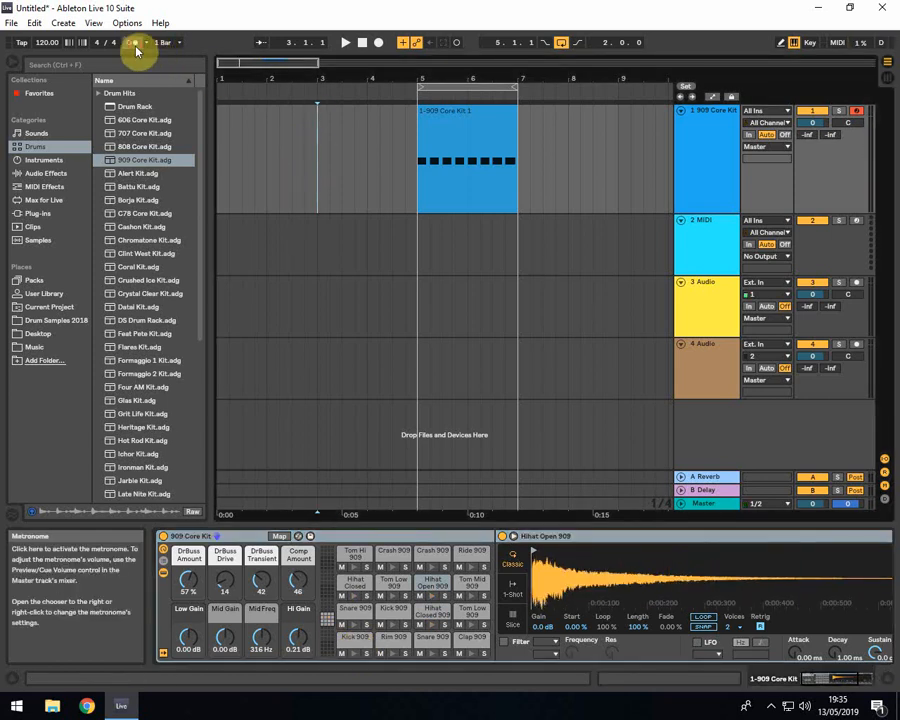
click(380, 43)
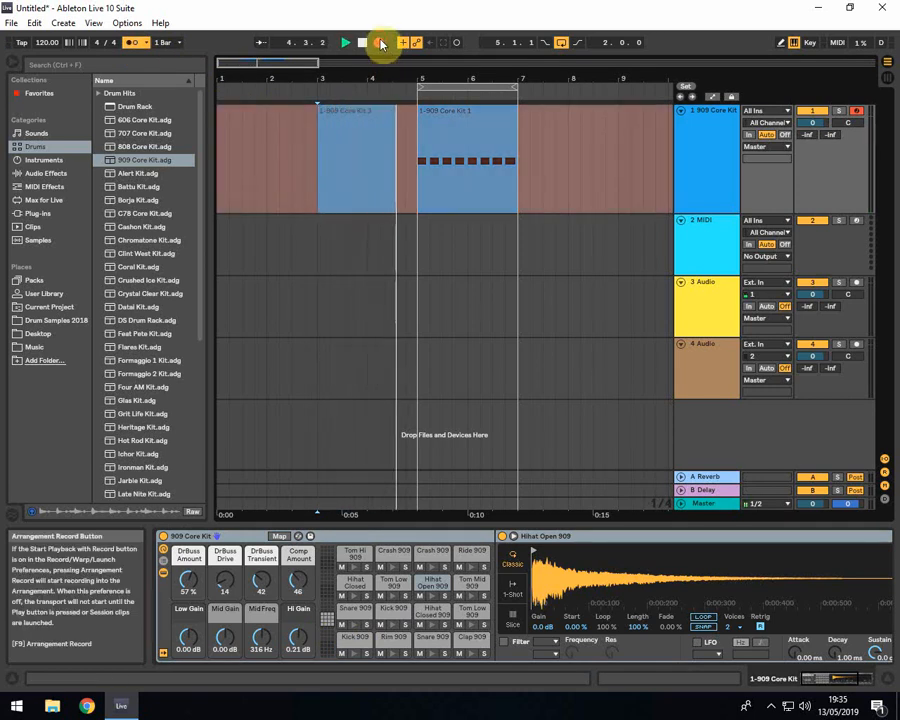
key(t)
key(y)
key(u)
key(t)
key(y)
key(u)
key(t)
key(y)
key(u)
key(t)
key(y)
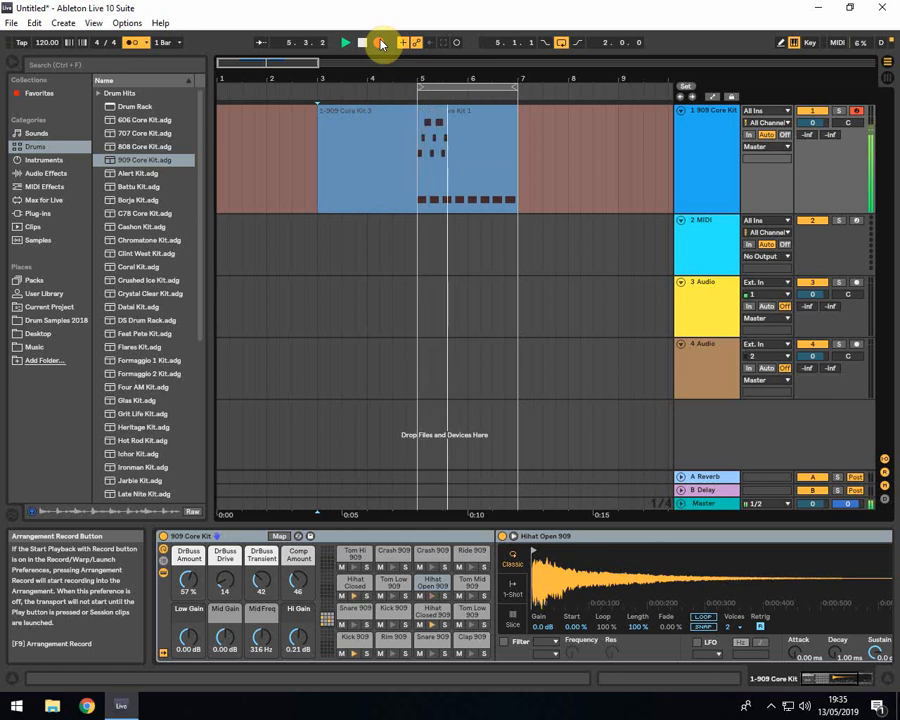
key(u)
key(t)
key(y)
key(u)
key(t)
key(y)
key(u)
key(t)
key(y)
key(u)
key(t)
key(y)
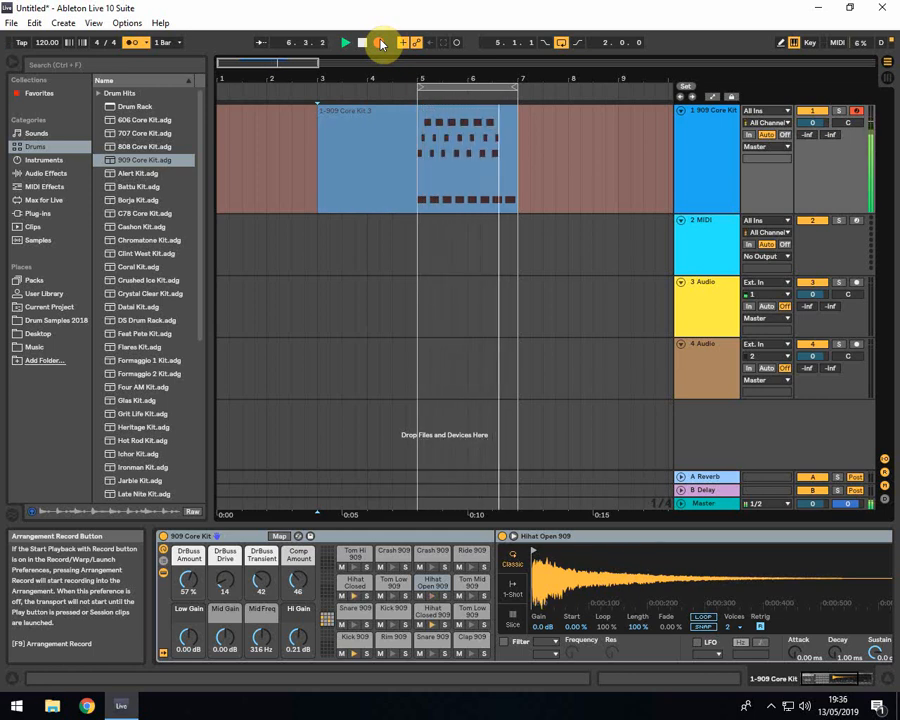
key(space)
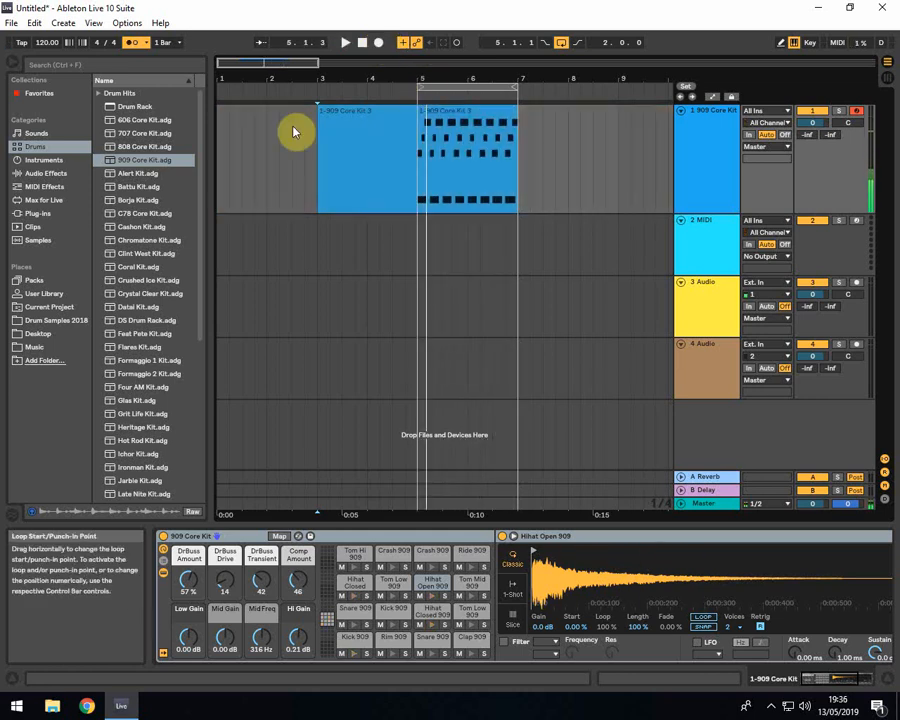
Trim away the empty count-in section before bar 5 on the 909 Core Kit track and delete its leftover clip
click(362, 168)
click(355, 160)
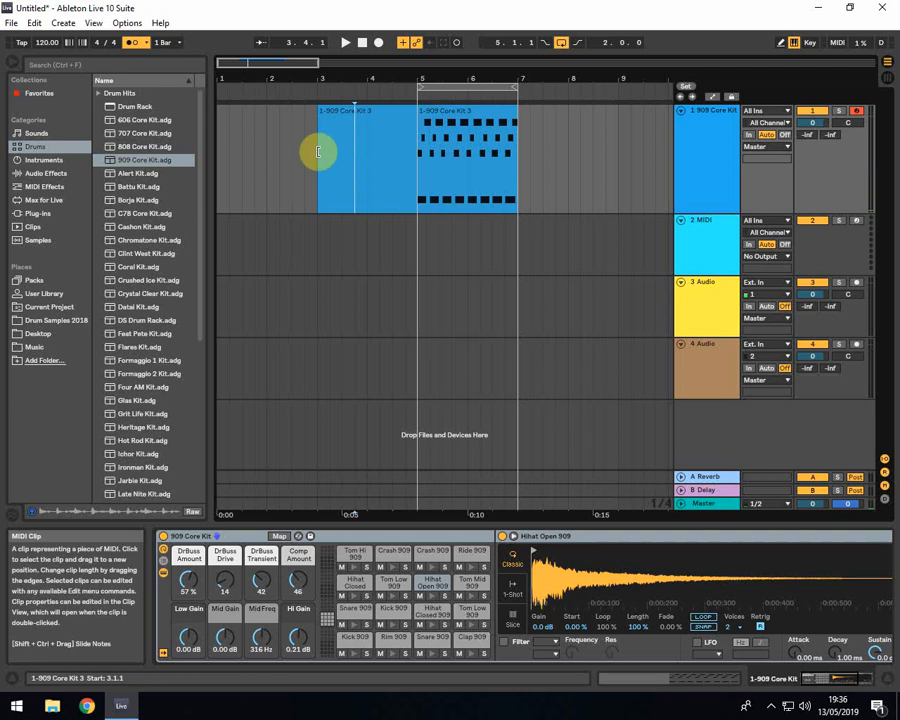
drag(318, 152, 424, 139)
click(411, 111)
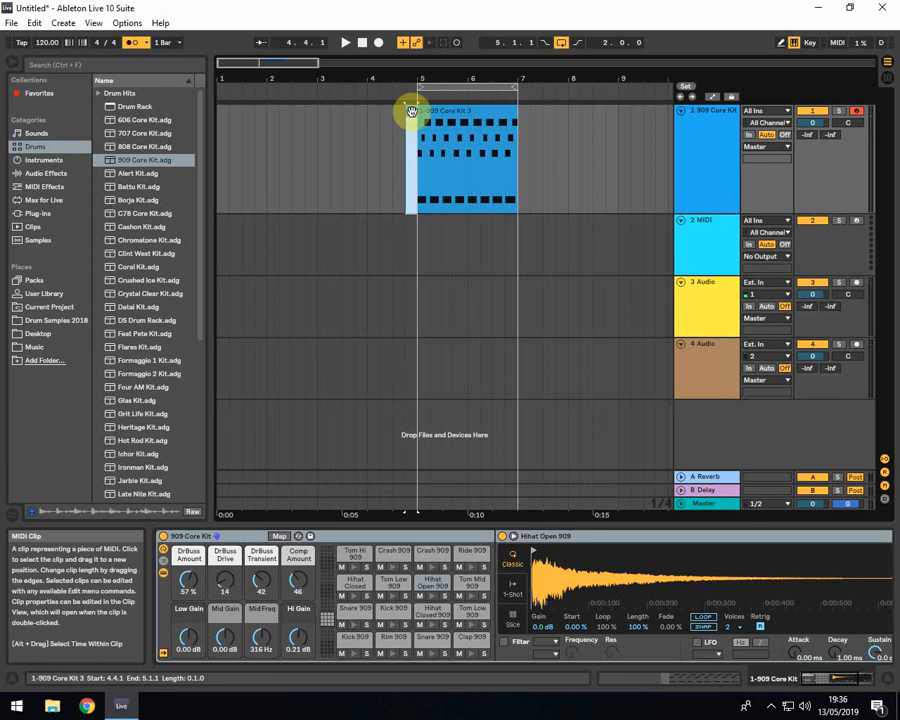
key(Delete)
click(411, 149)
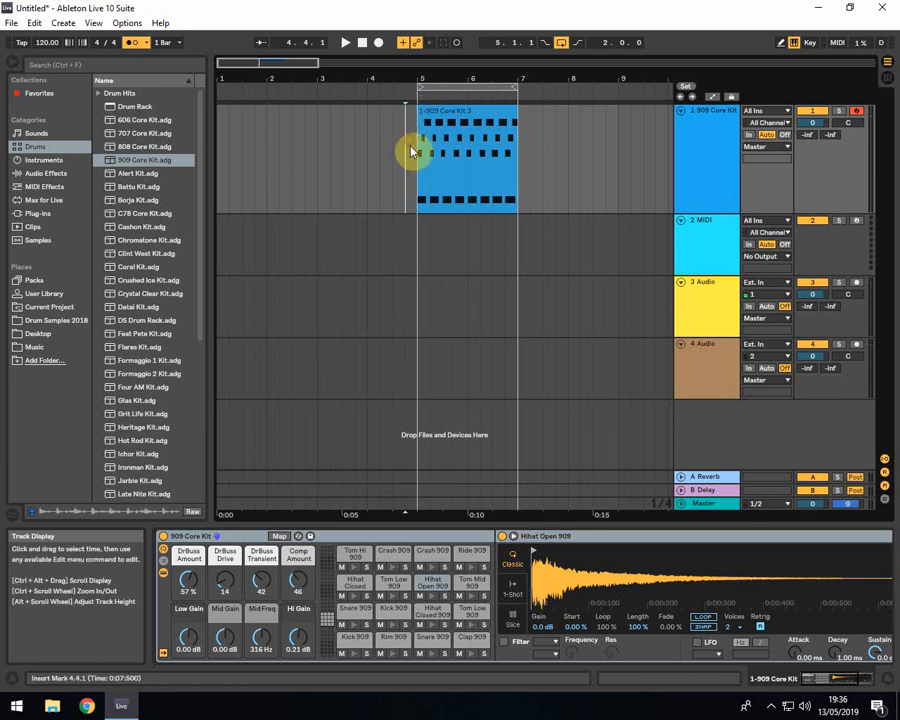
Open the overdubbed clip in an enlarged note editor and quantize all its Hihat Open 909 and Hihat Closed 909 notes
double_click(442, 124)
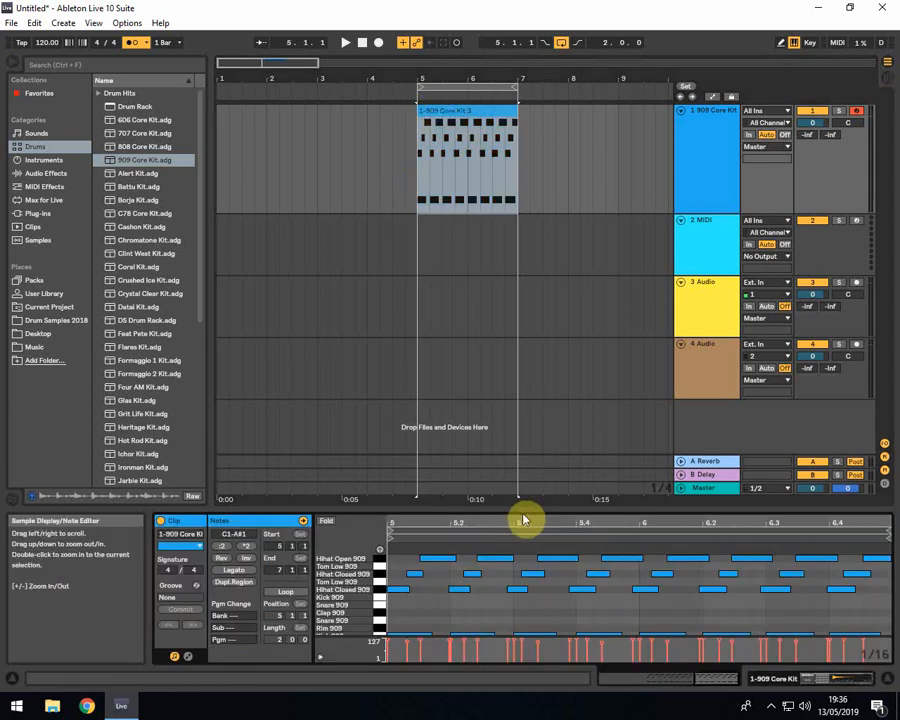
drag(522, 508, 530, 260)
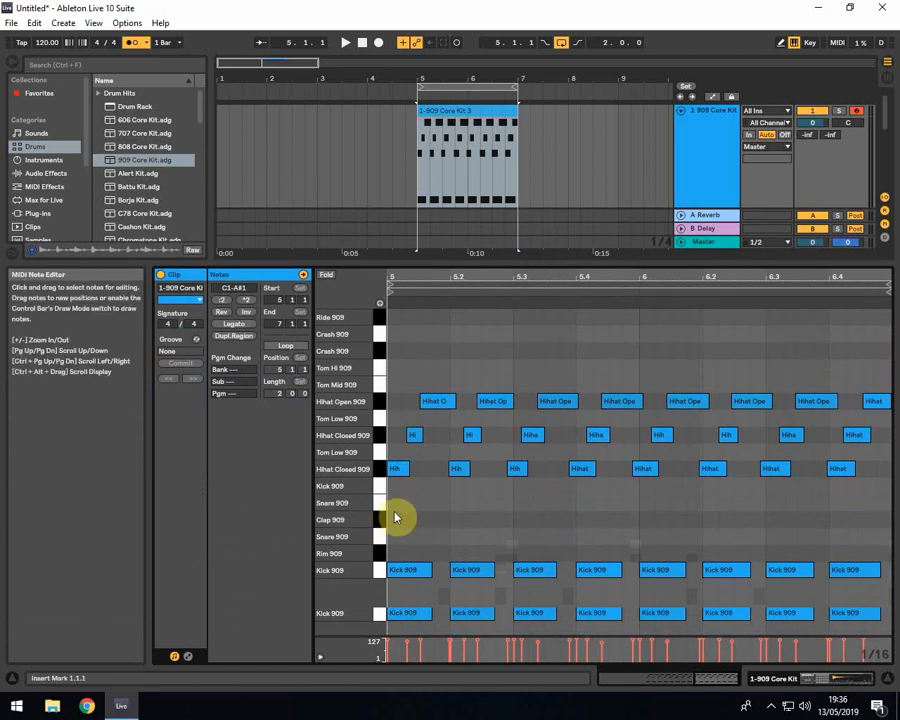
drag(394, 511, 892, 368)
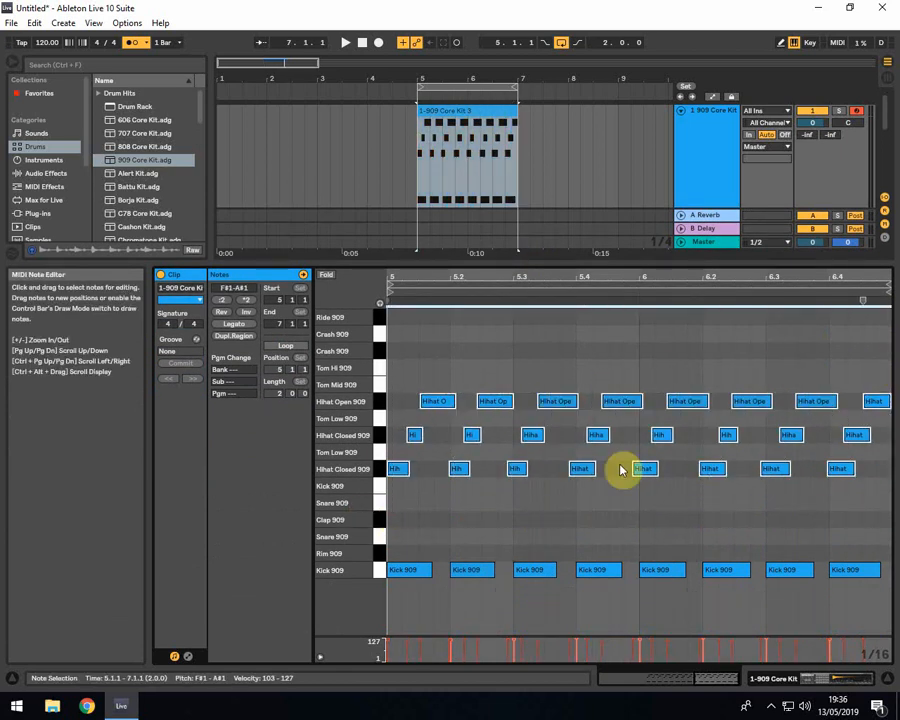
drag(394, 513, 884, 338)
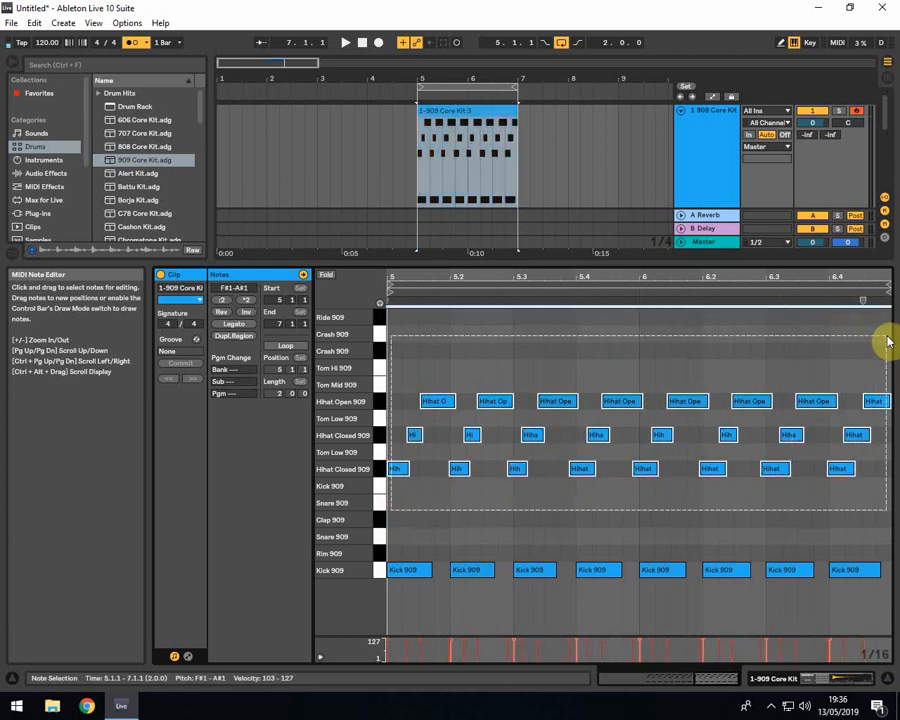
click(36, 22)
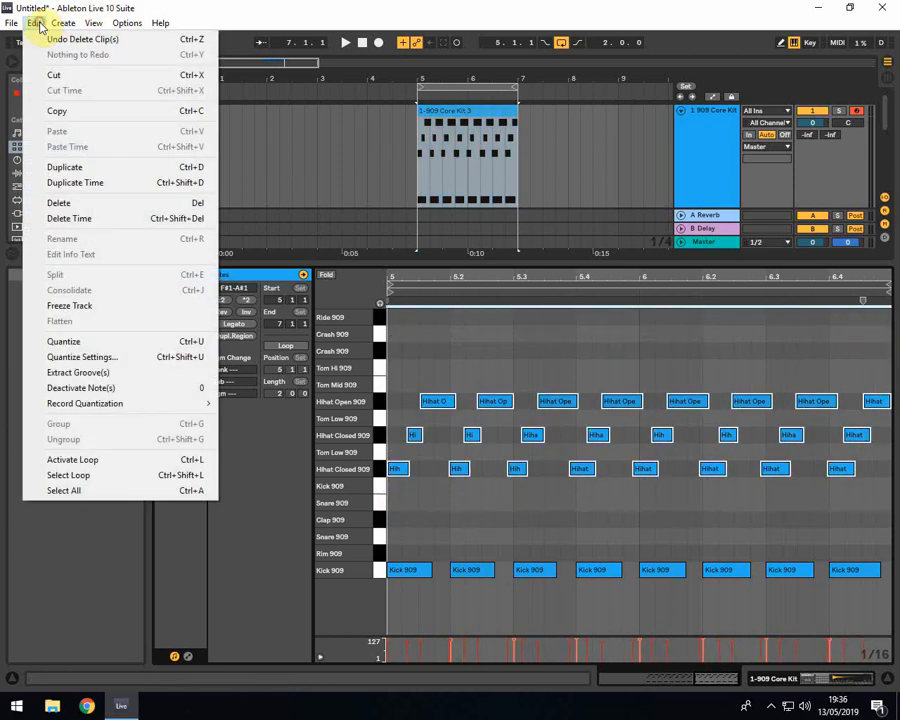
click(60, 339)
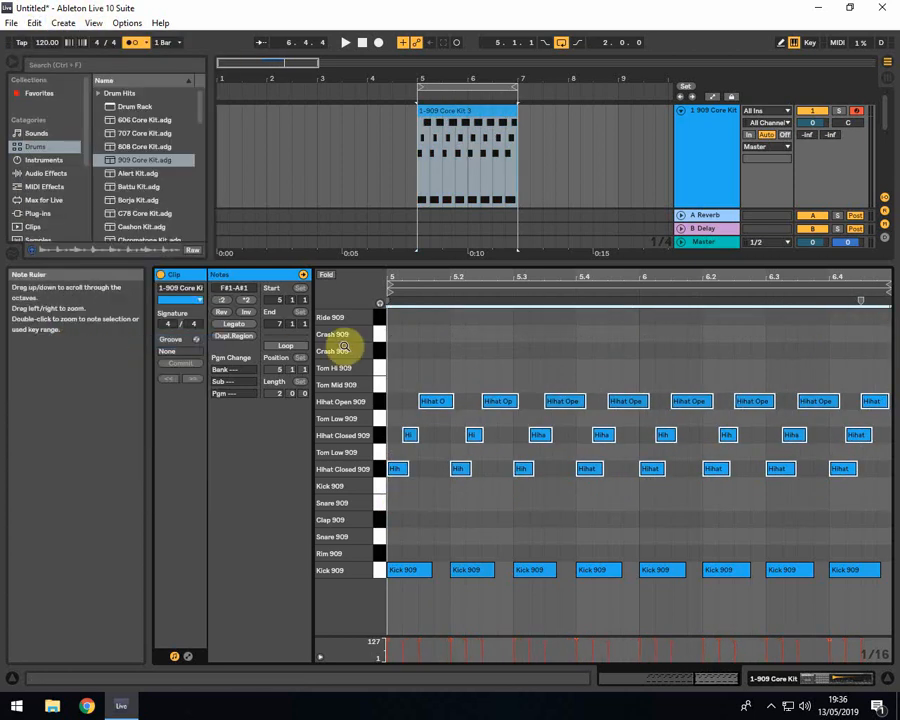
Play the quantized loop with the metronome turned off and set the insert marker at bar 5 in the note editor
key(space)
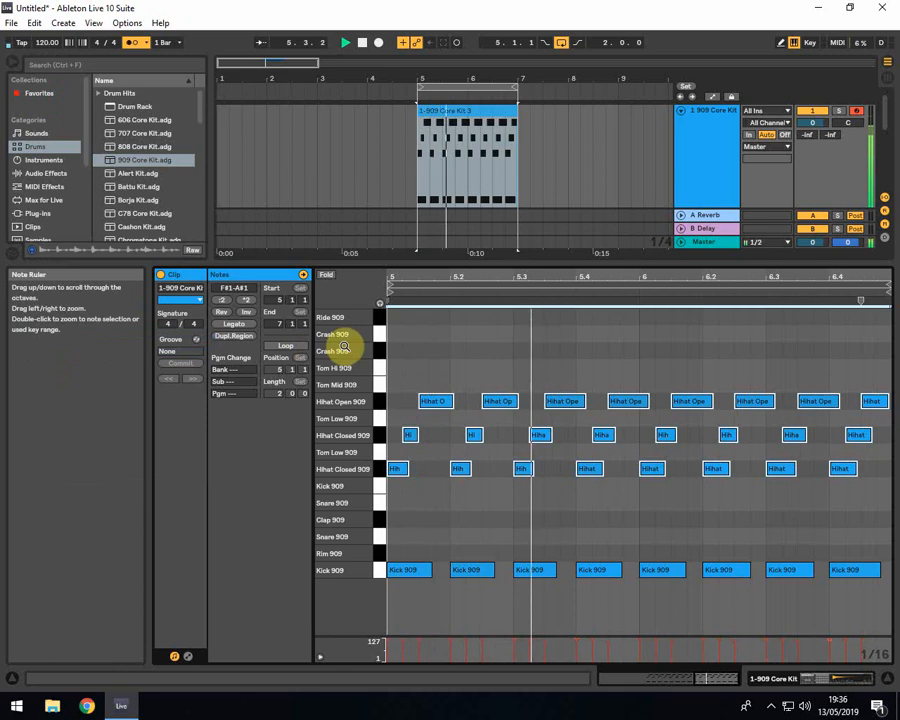
click(133, 44)
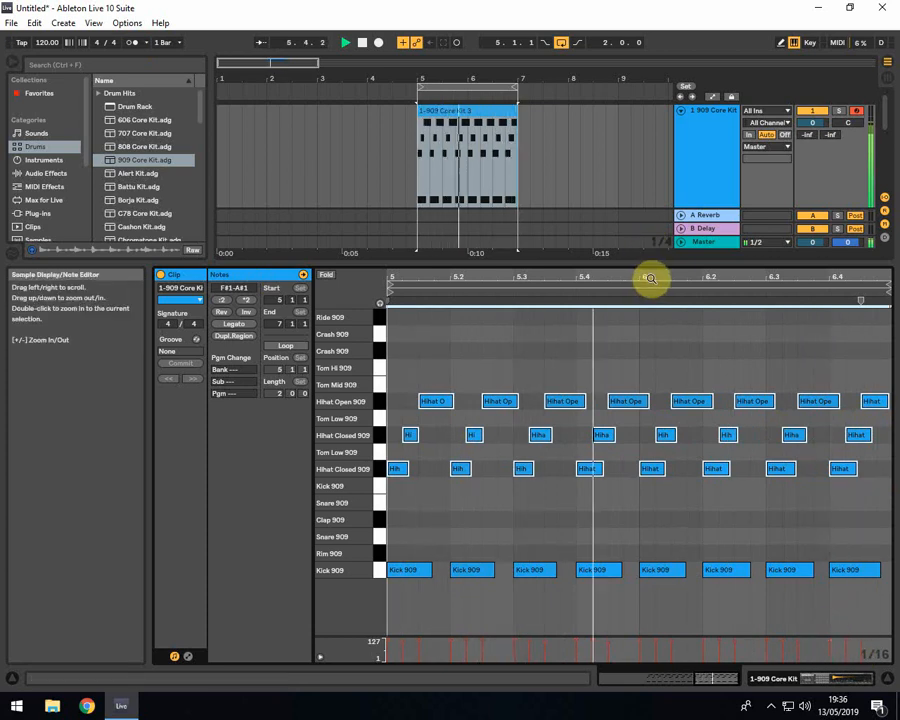
drag(650, 268, 743, 227)
click(595, 479)
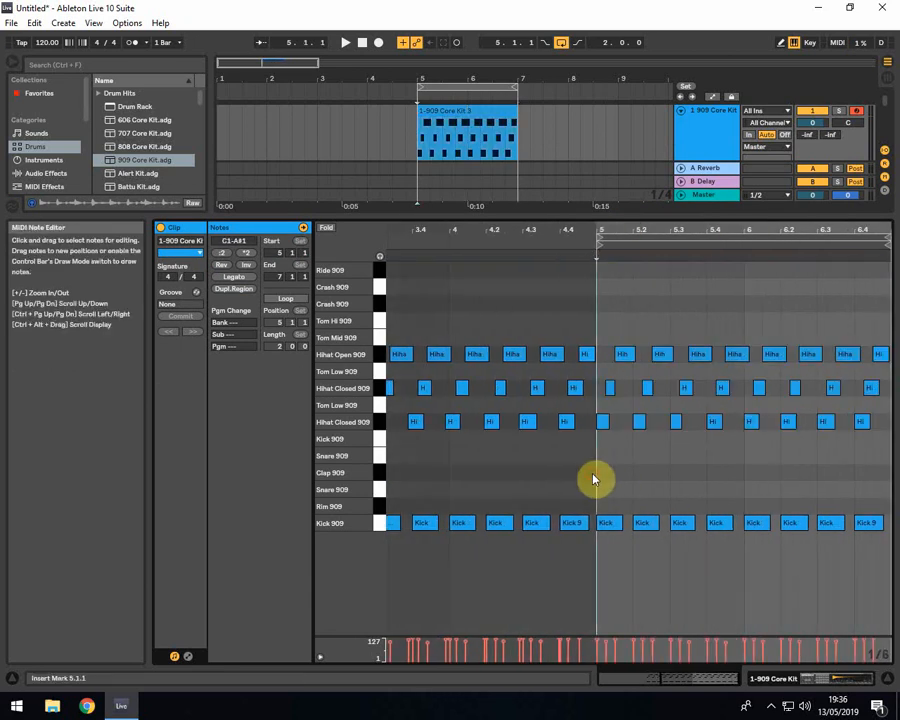